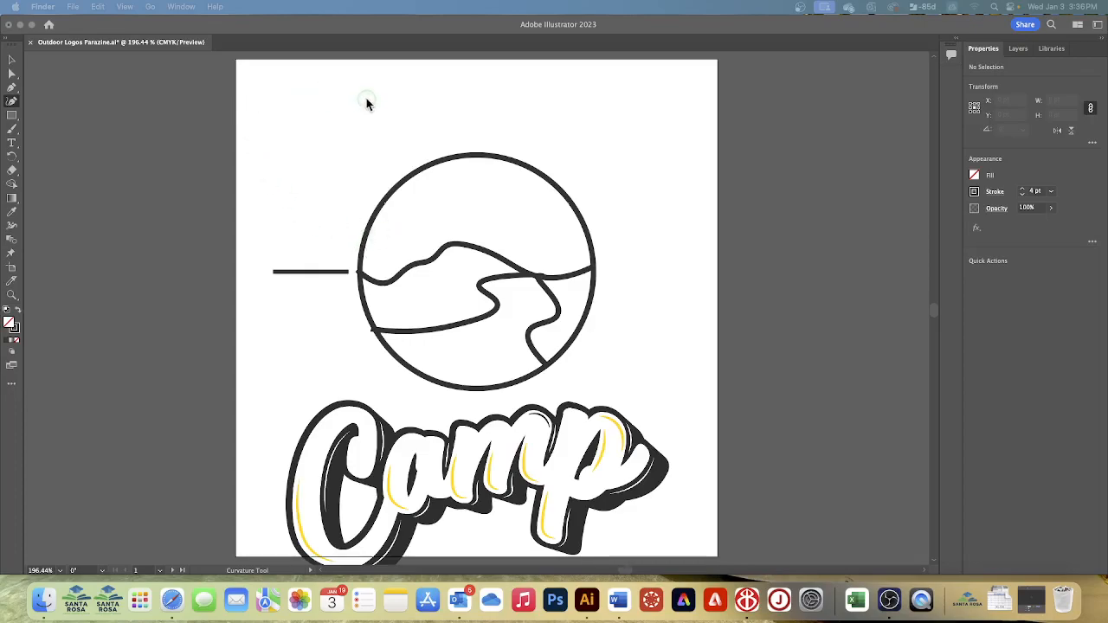
- Check that Smart Guides are turned on for the document
left_click(148, 115)
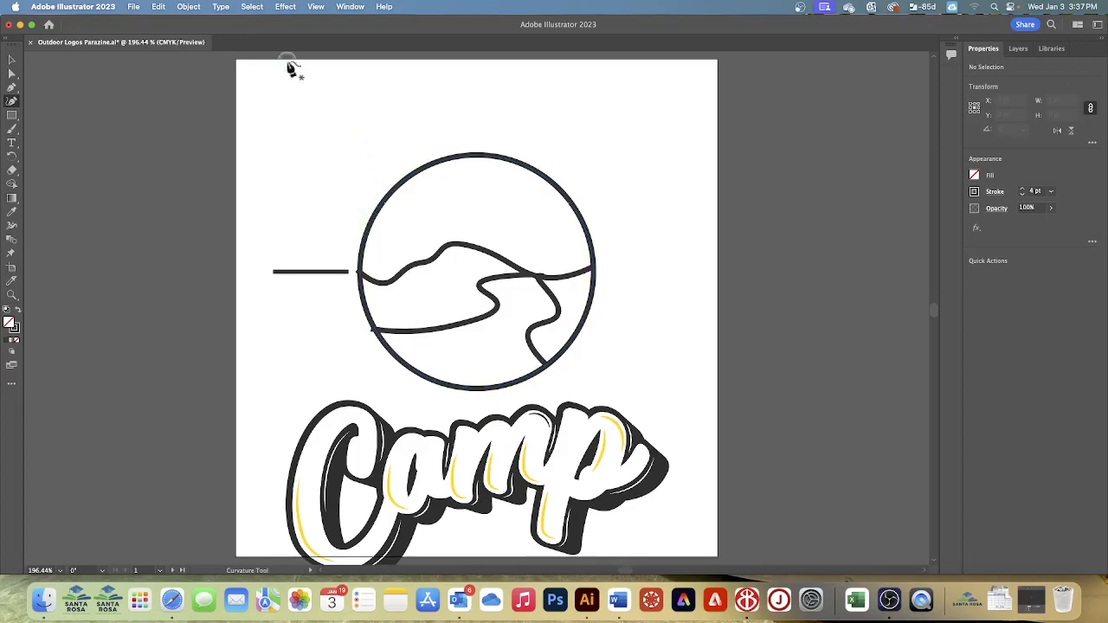
left_click(315, 7)
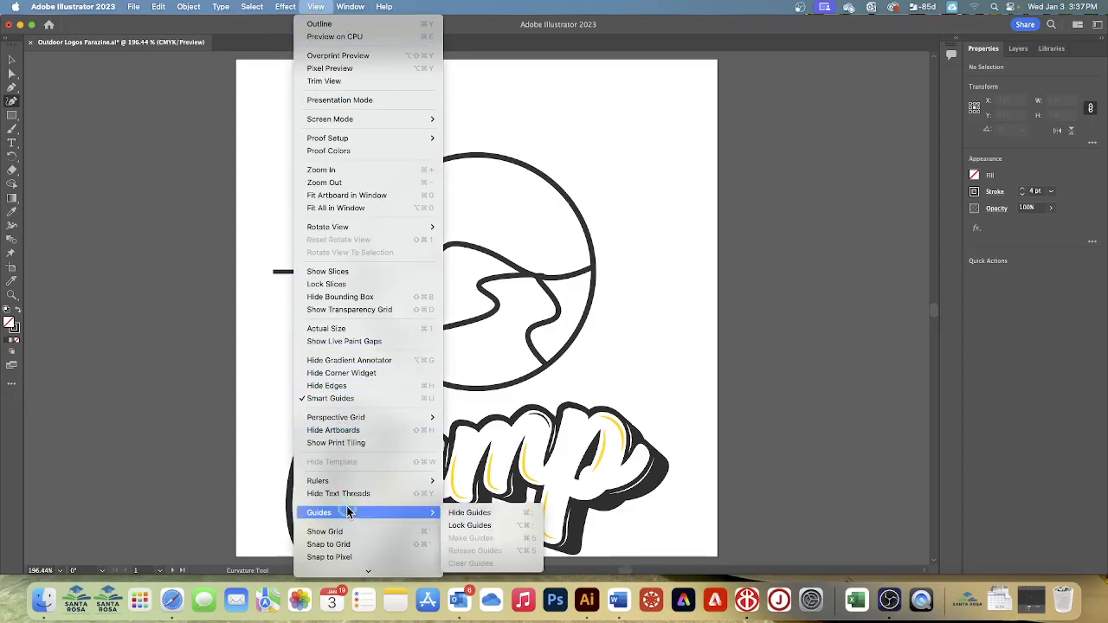
scroll(351, 455, "down", 2)
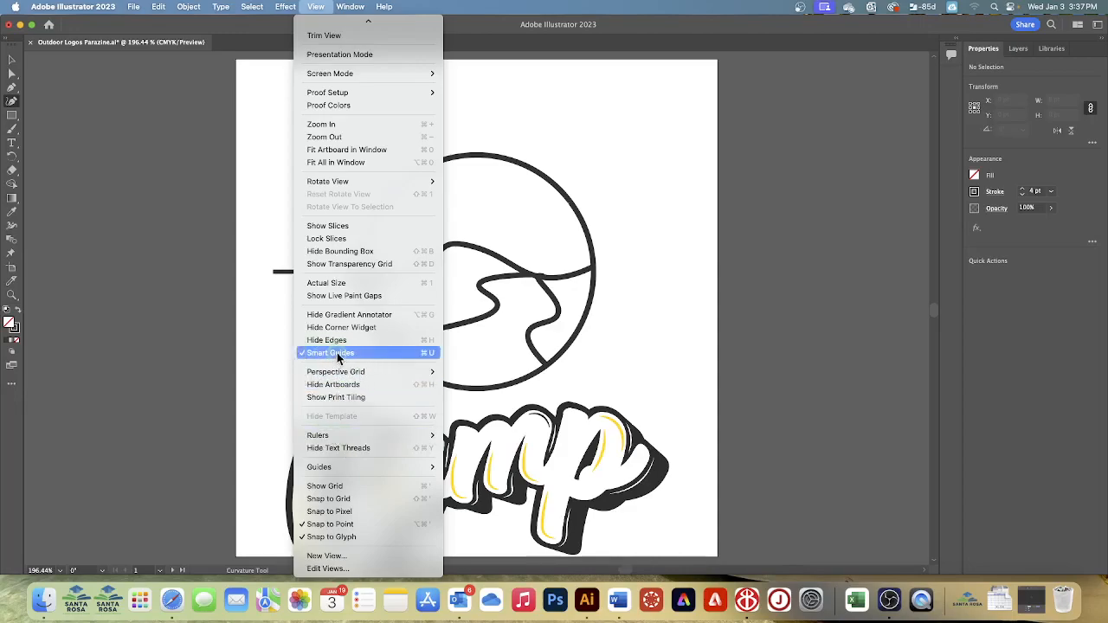
left_click(156, 286)
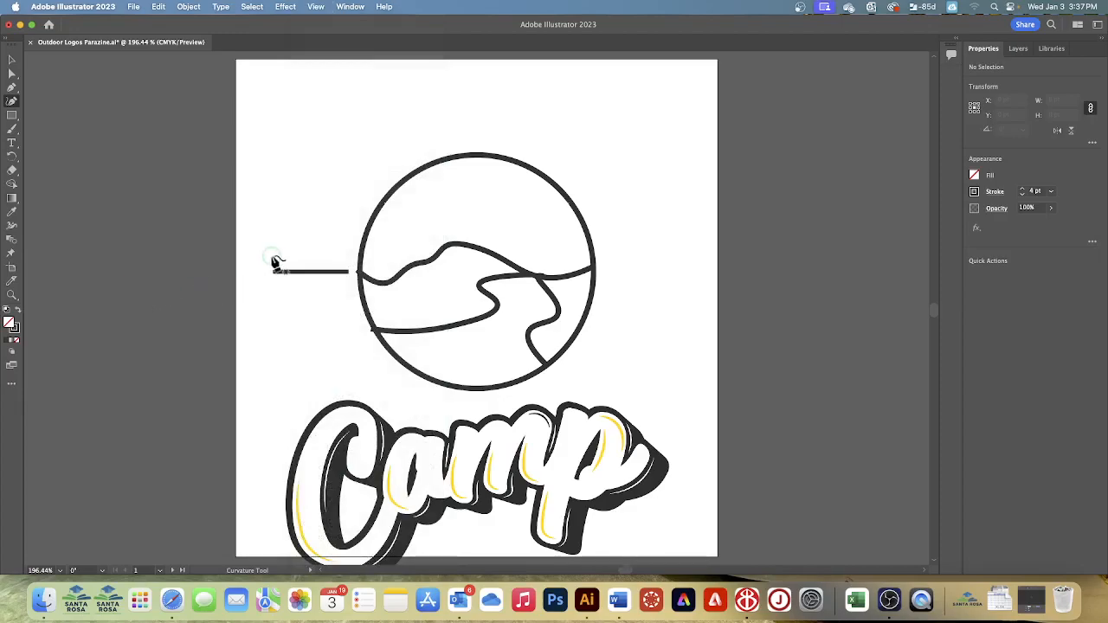
- Start a jagged mountain outline inside the circle with the Curvature tool, rising from the hill line's left dip through two sharp corner peaks
left_click(388, 282)
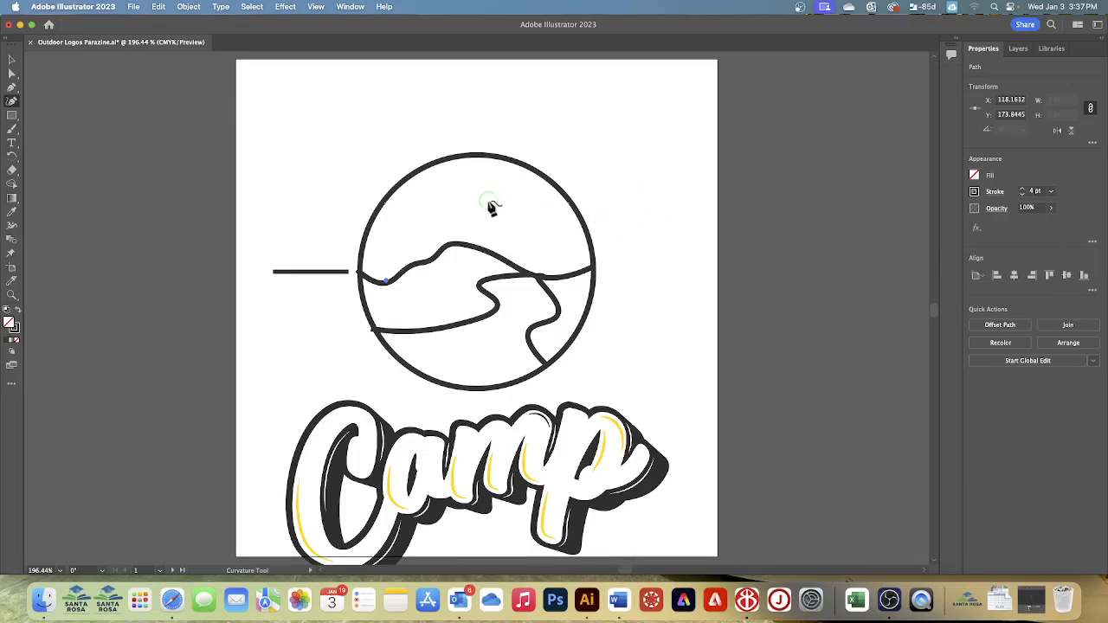
left_click(417, 204)
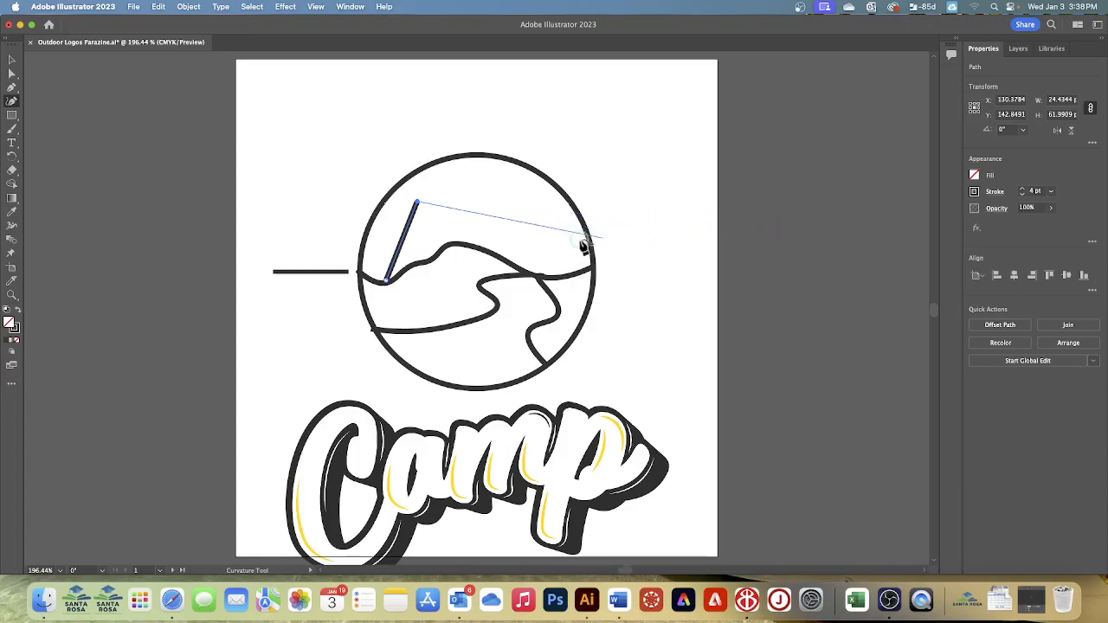
left_click(445, 216)
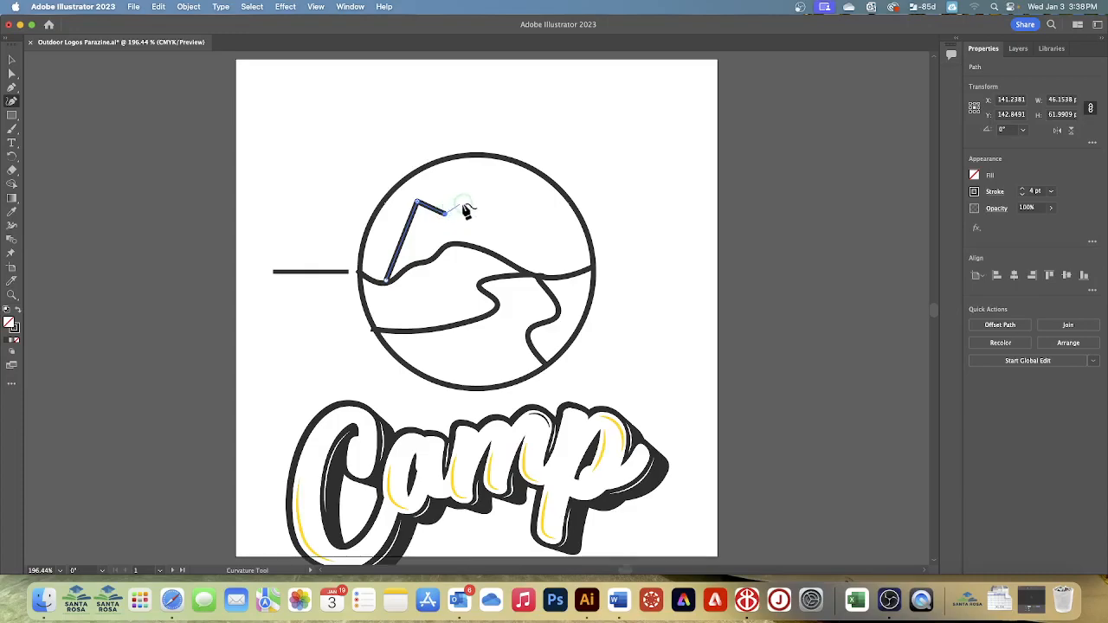
left_click(481, 196)
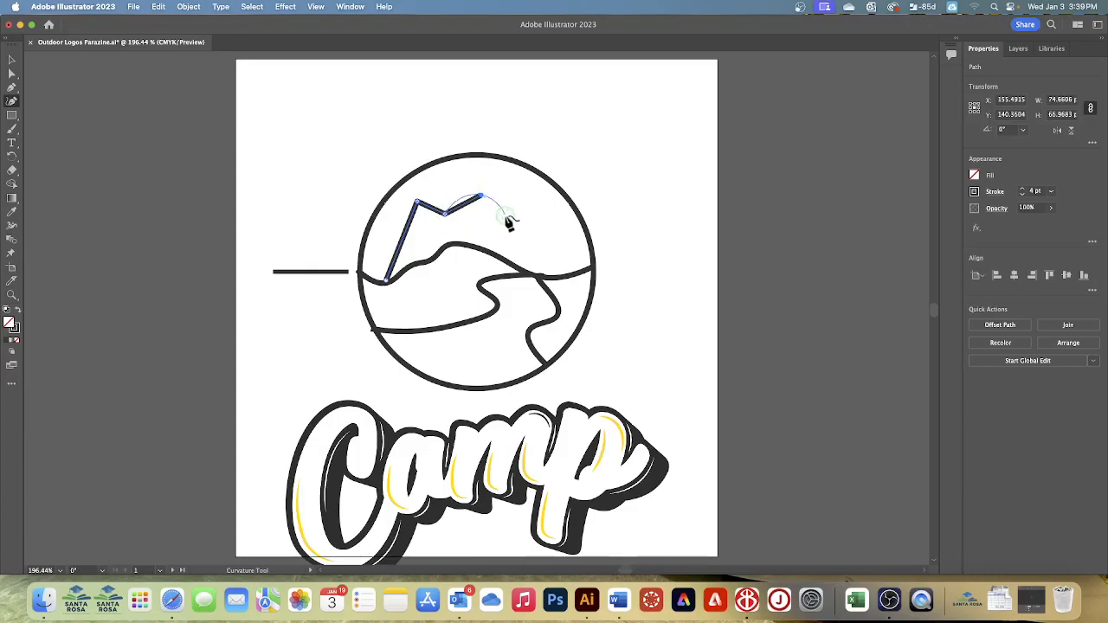
left_click(500, 210)
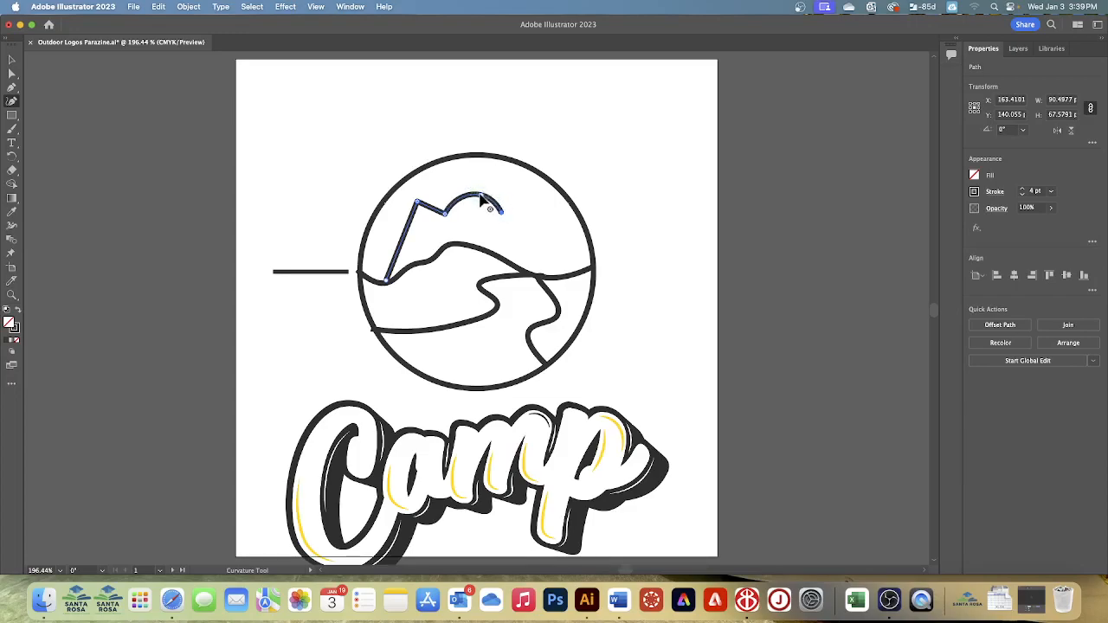
double_click(481, 196)
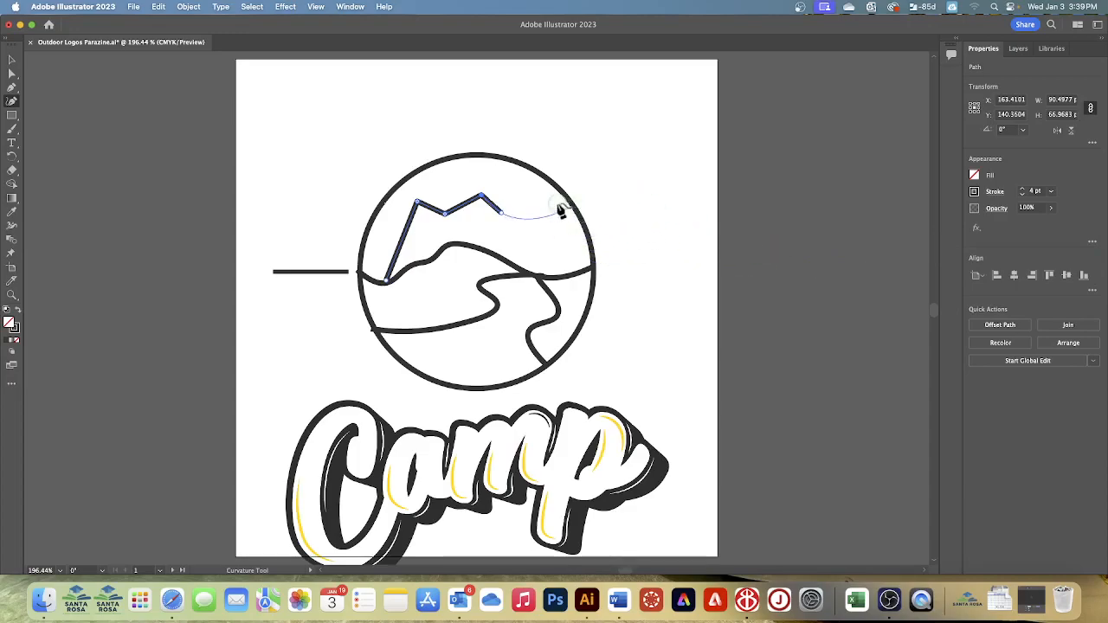
- Extend the mountain outline through a third sharp peak down to the hill line's right end, about 154 pt wide overall, and end the path
left_click(500, 211)
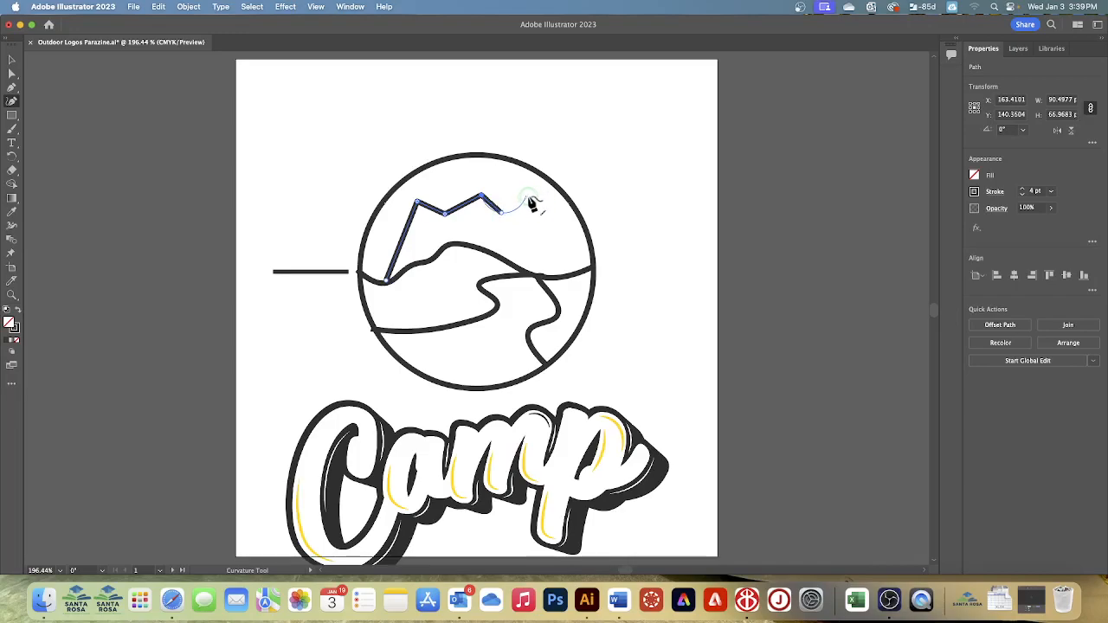
left_click(529, 199)
double_click(500, 213)
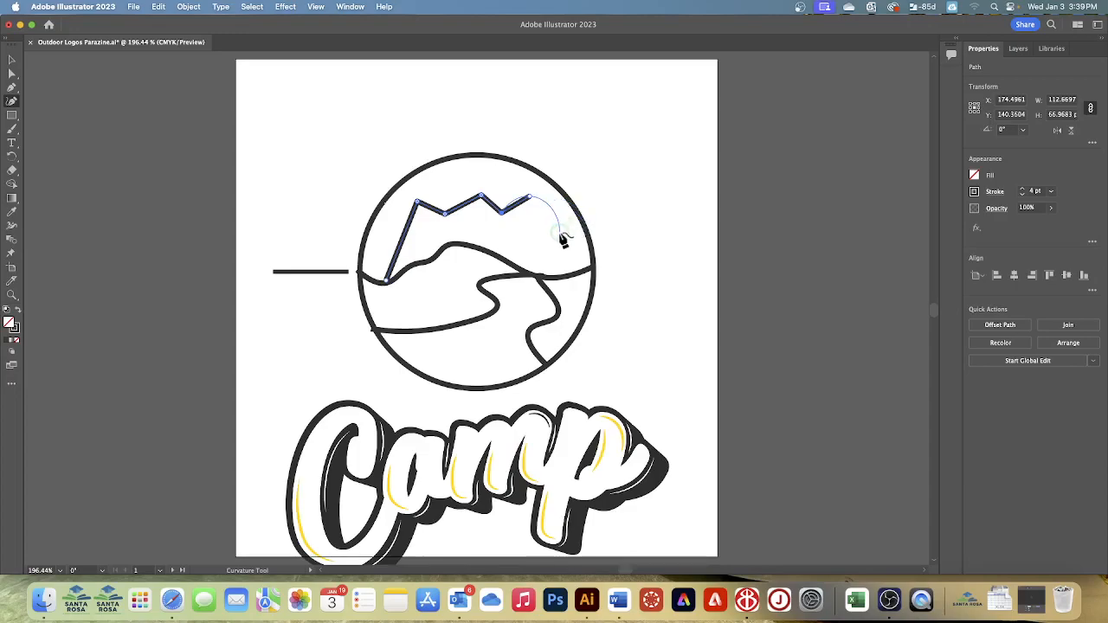
left_click(559, 231)
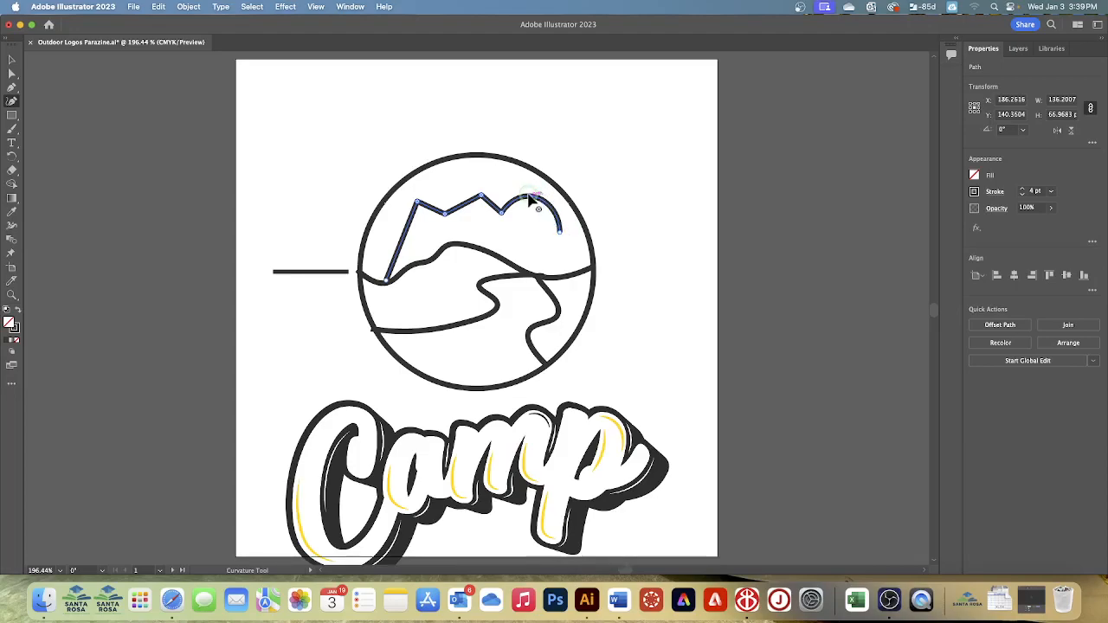
double_click(530, 199)
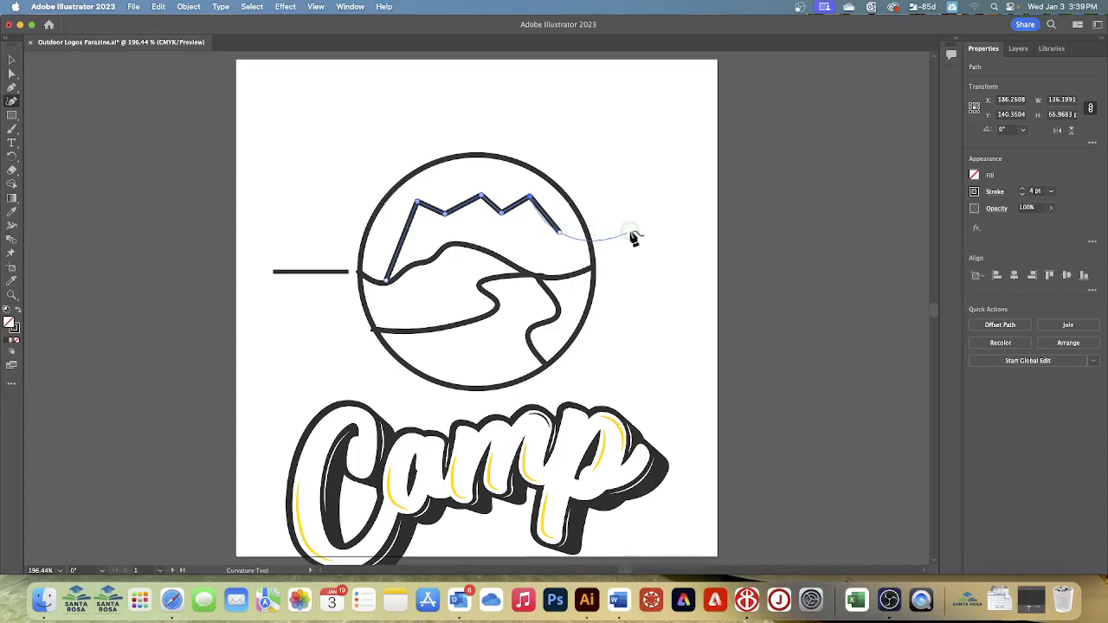
left_click(585, 272)
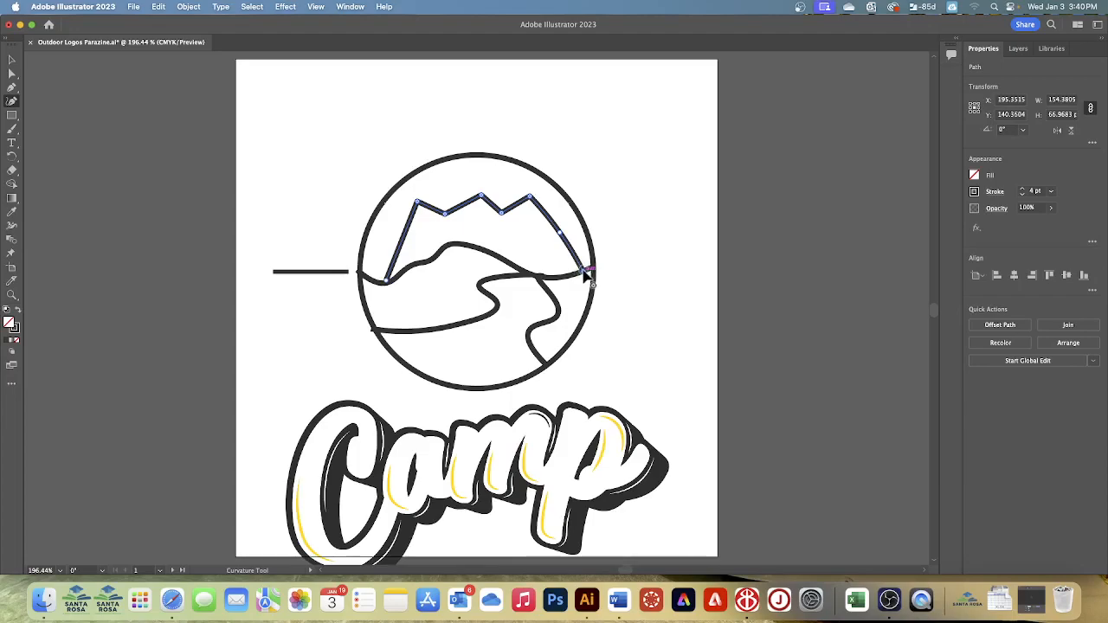
left_click_drag(558, 232, 560, 232)
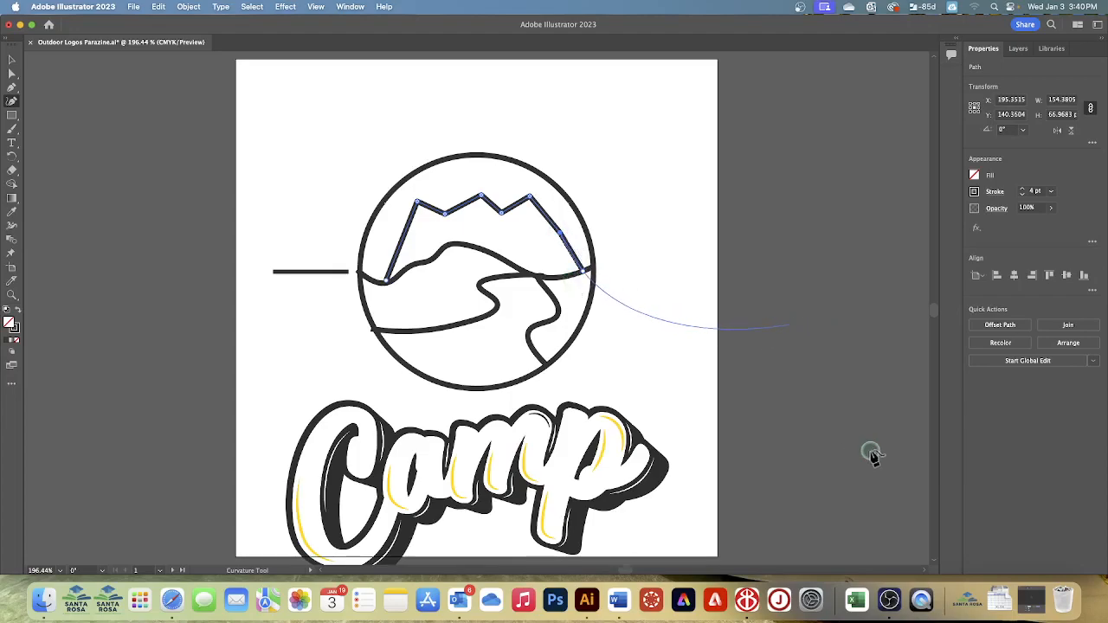
key("Escape")
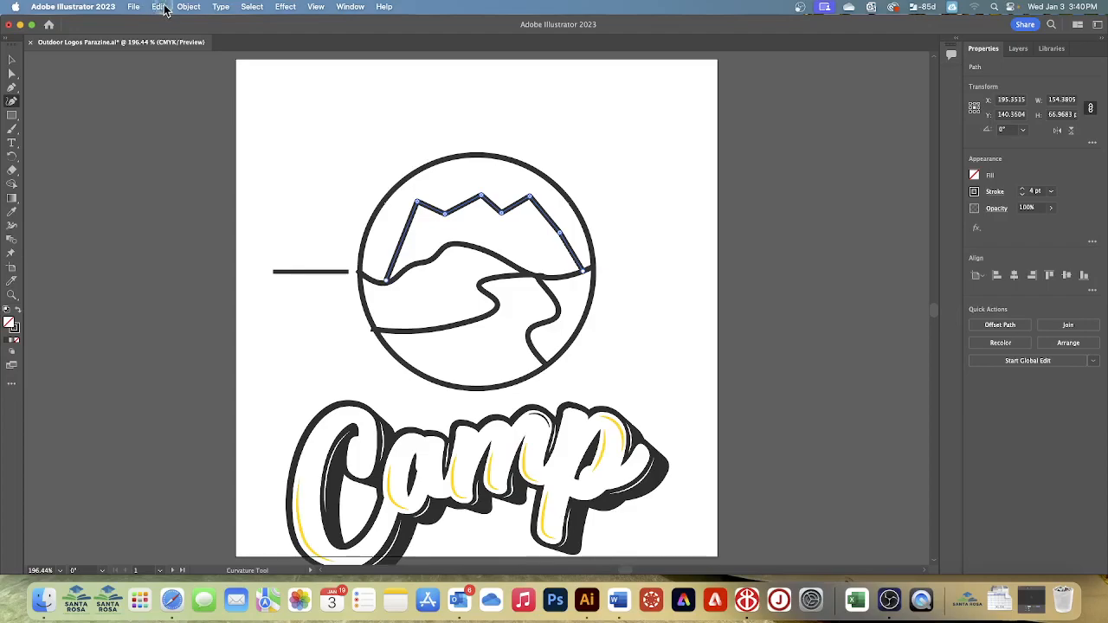
- Deselect the finished mountain outline and save the document
left_click(249, 8)
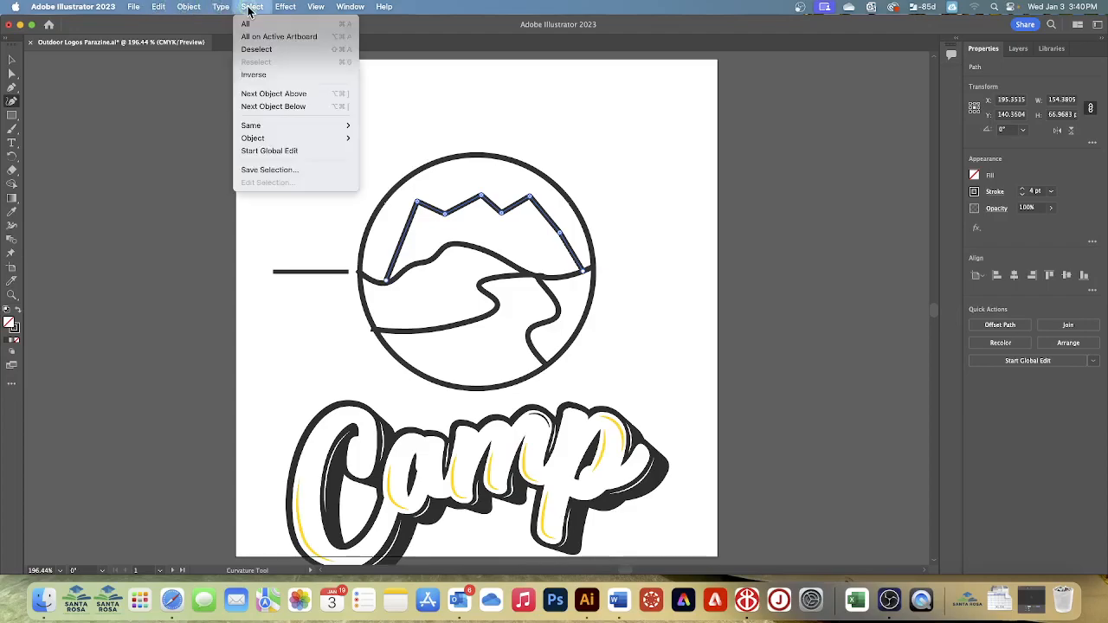
left_click(258, 50)
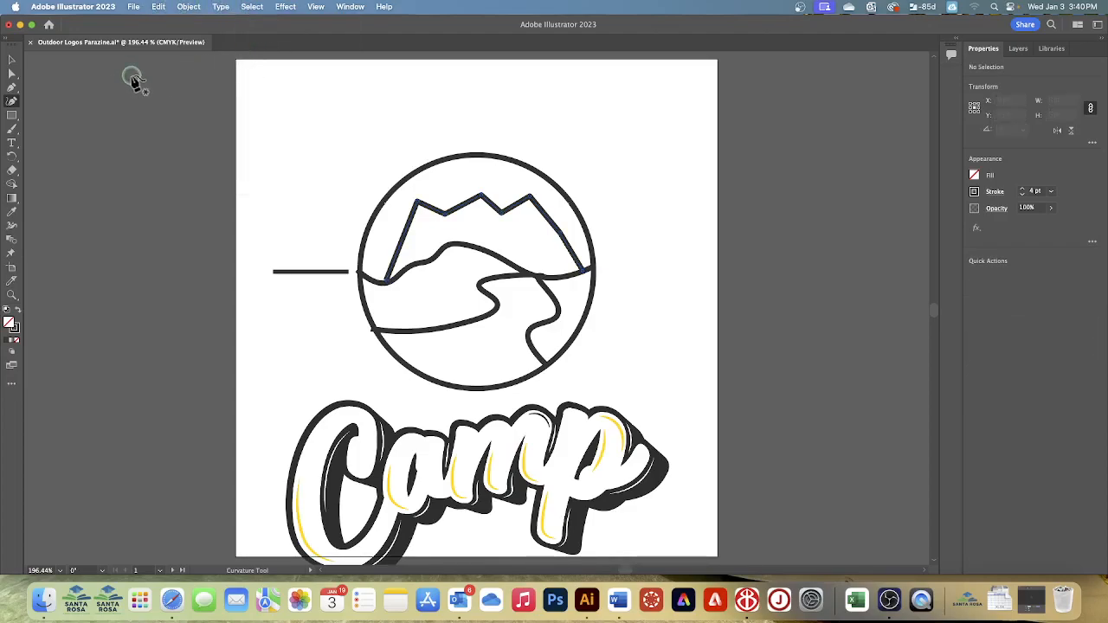
left_click(134, 8)
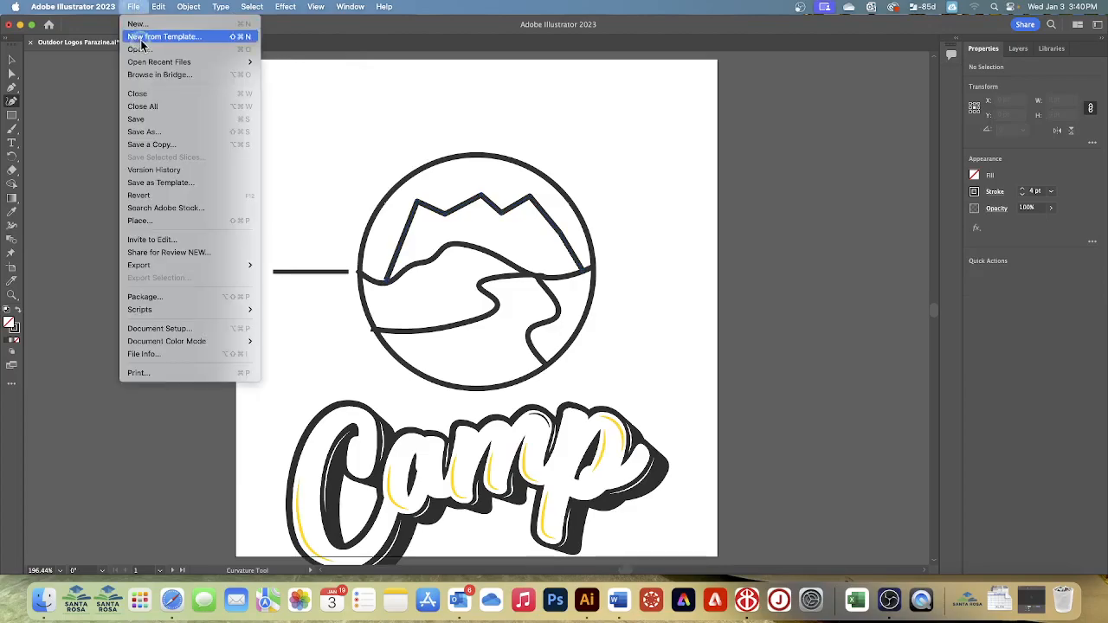
left_click(141, 120)
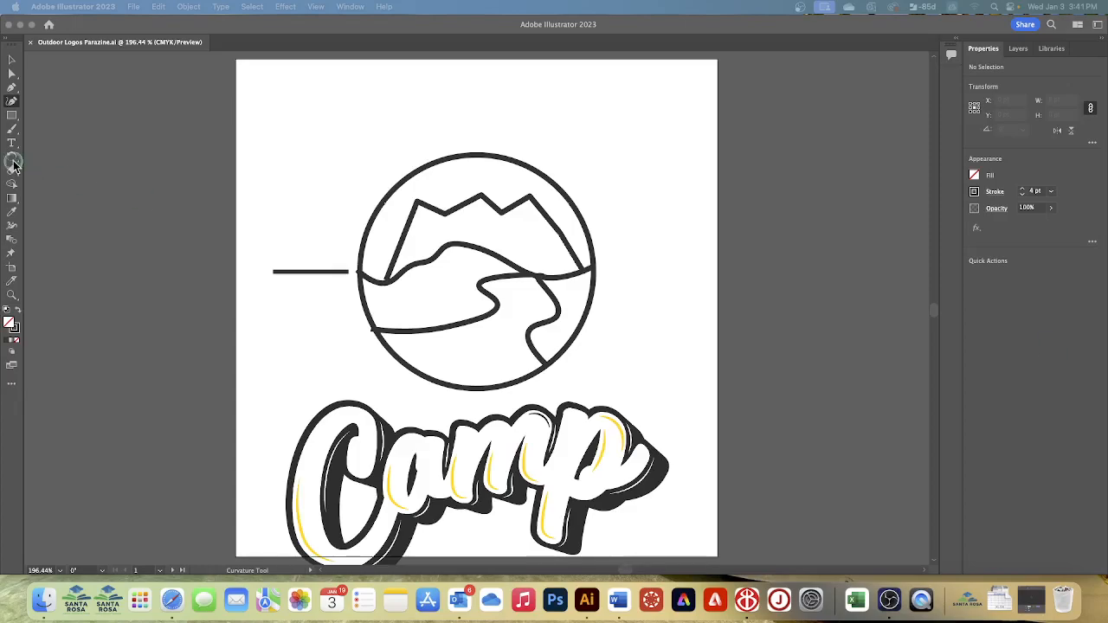
- Make the short horizontal line beside the circle a dashed stroke that preserves exact dash and gap lengths
left_click(10, 61)
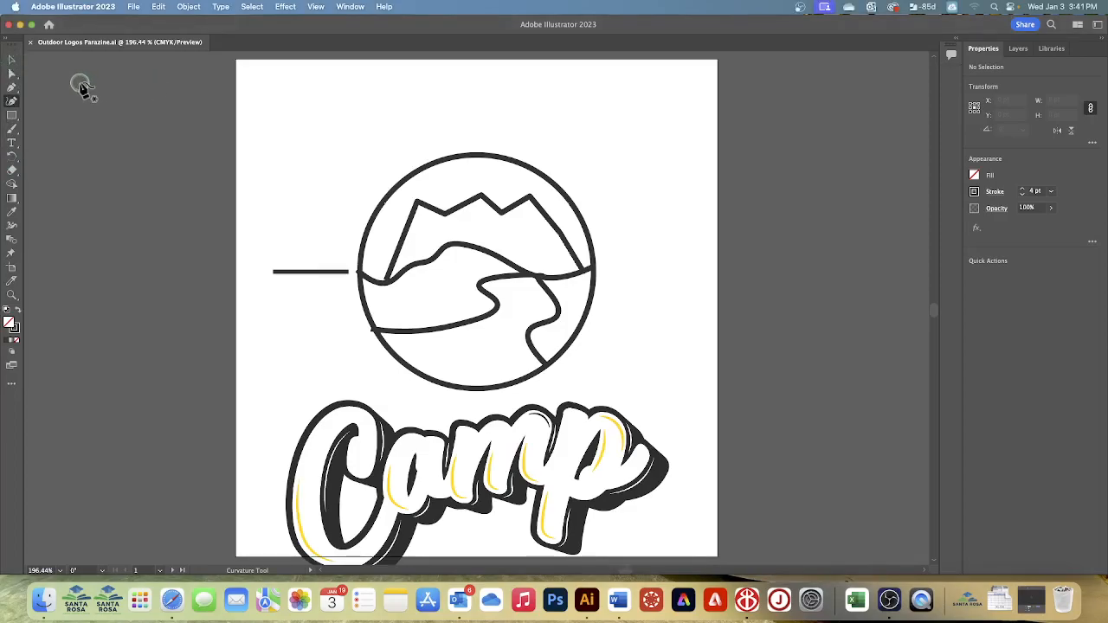
left_click(13, 62)
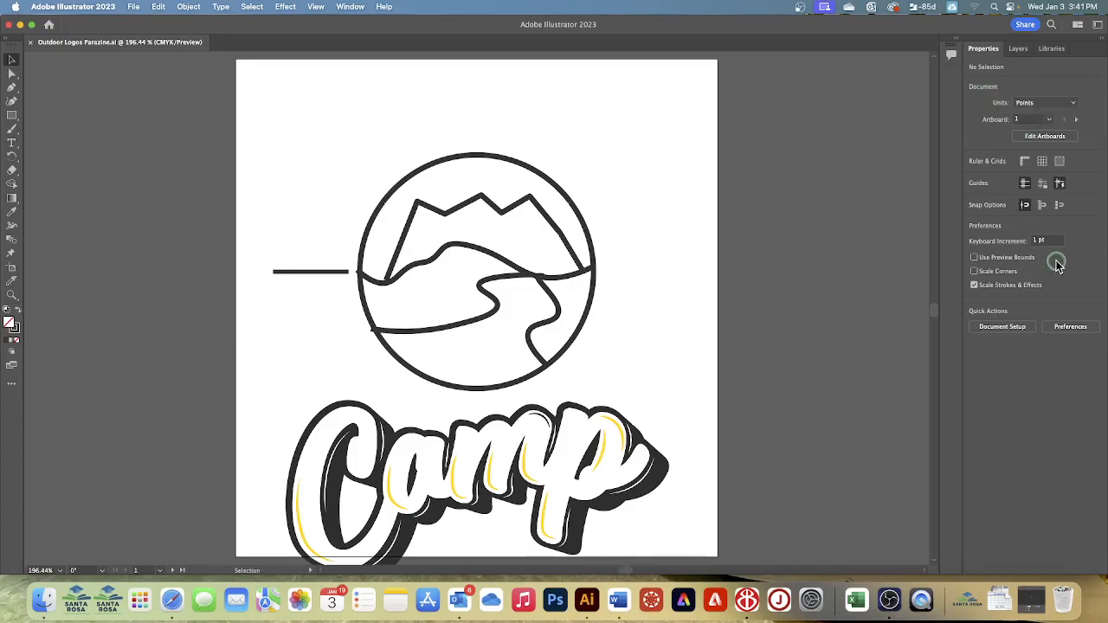
left_click(306, 276)
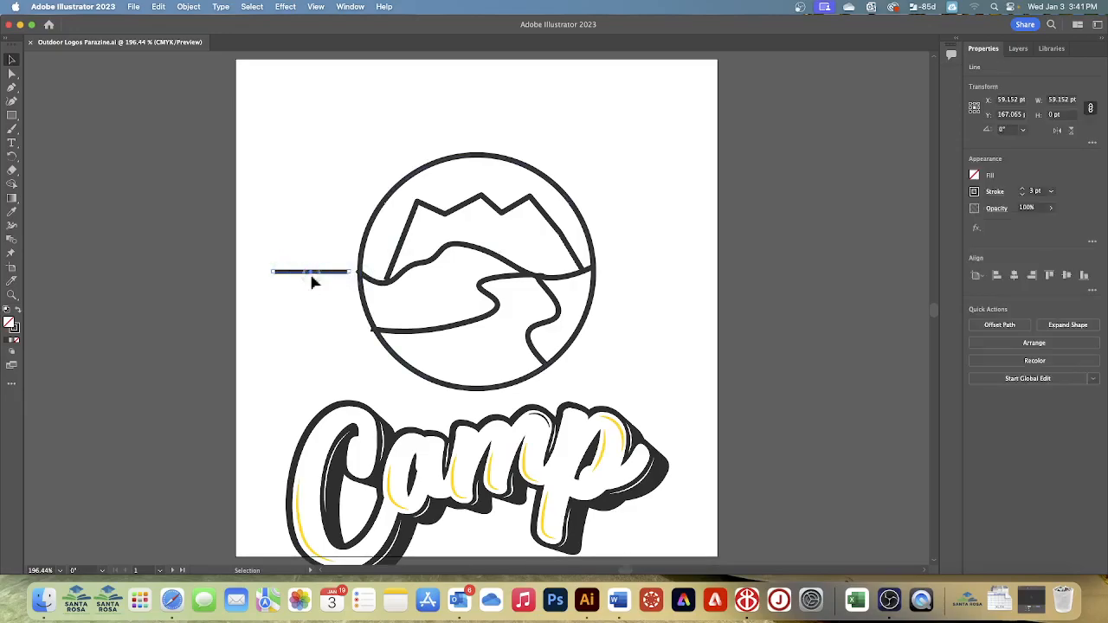
left_click(993, 192)
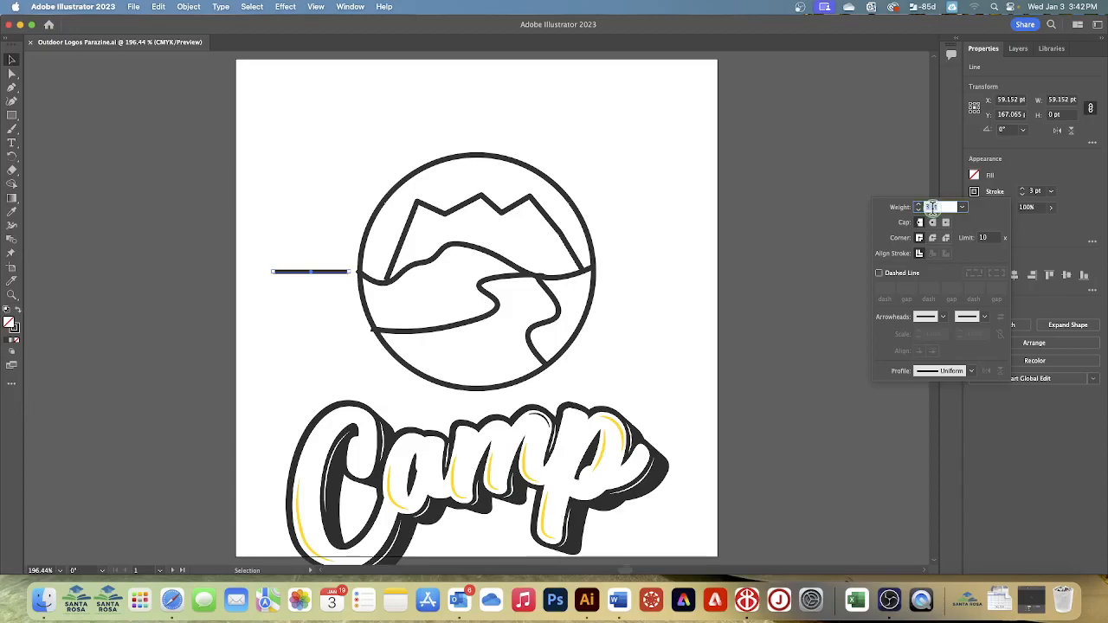
left_click(880, 274)
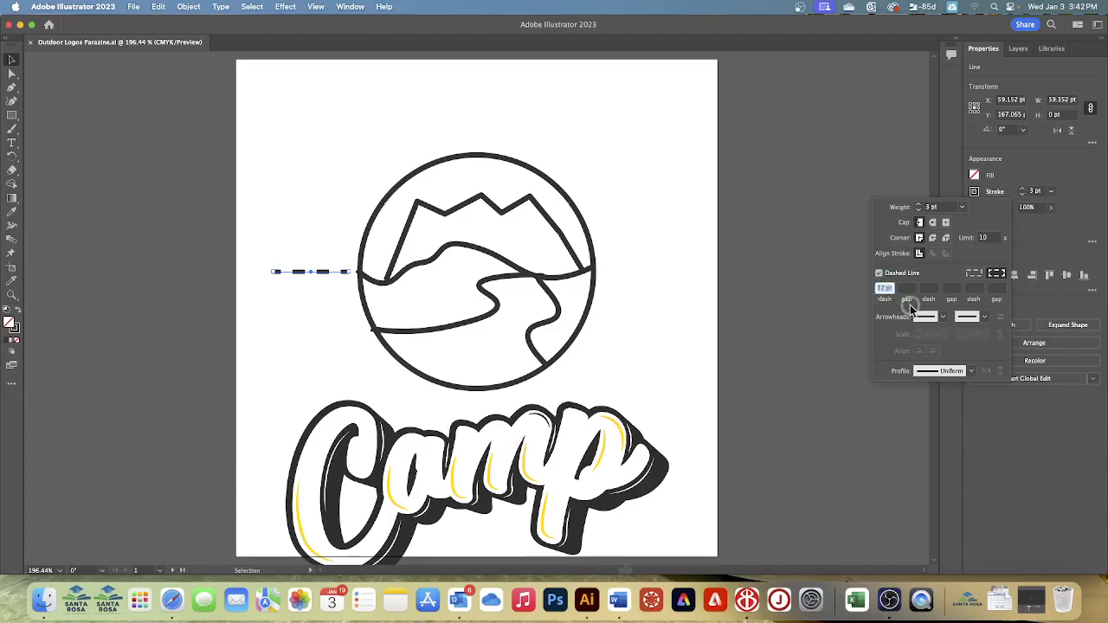
left_click(974, 274)
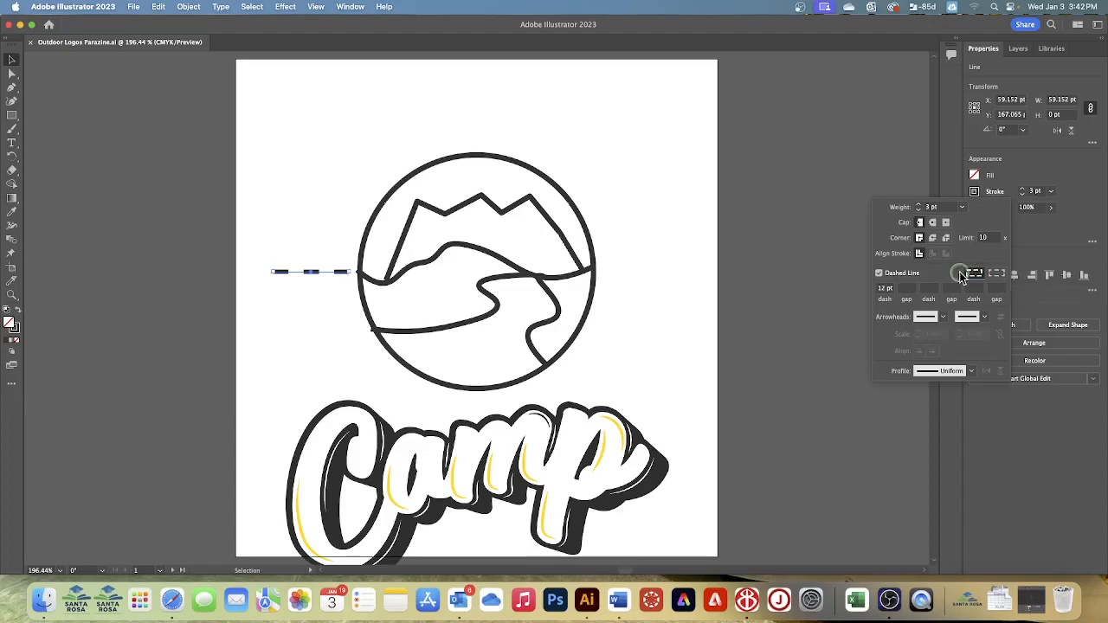
- Set the line's dash pattern to a 35 pt dash, 4 pt gap, 5 pt dash and 4 pt gap
left_click(881, 287)
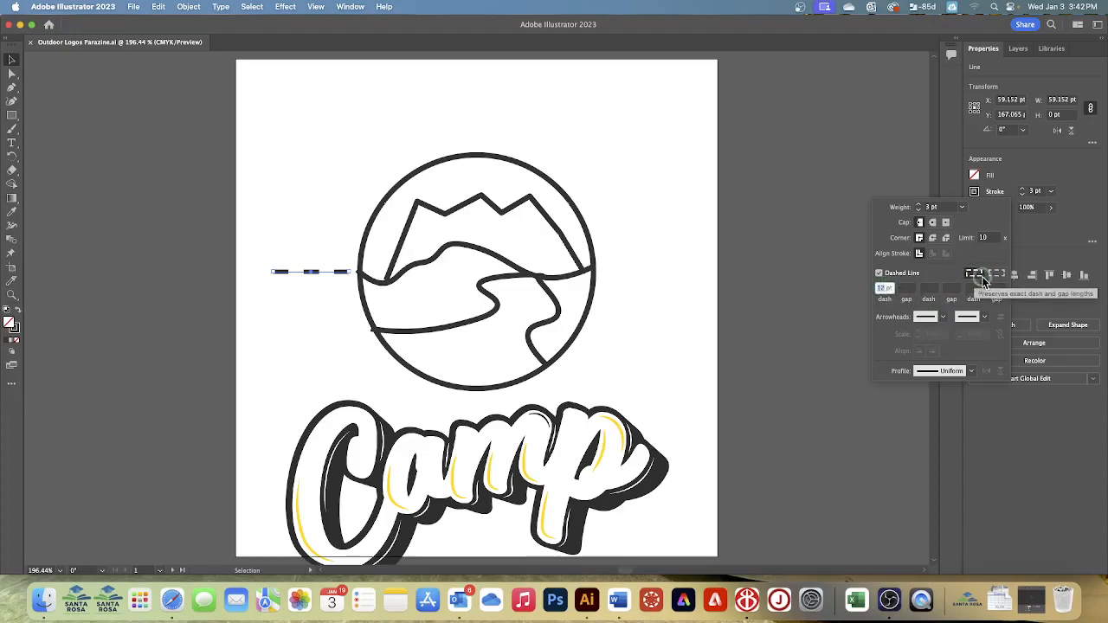
type("3 pt")
key("Tab")
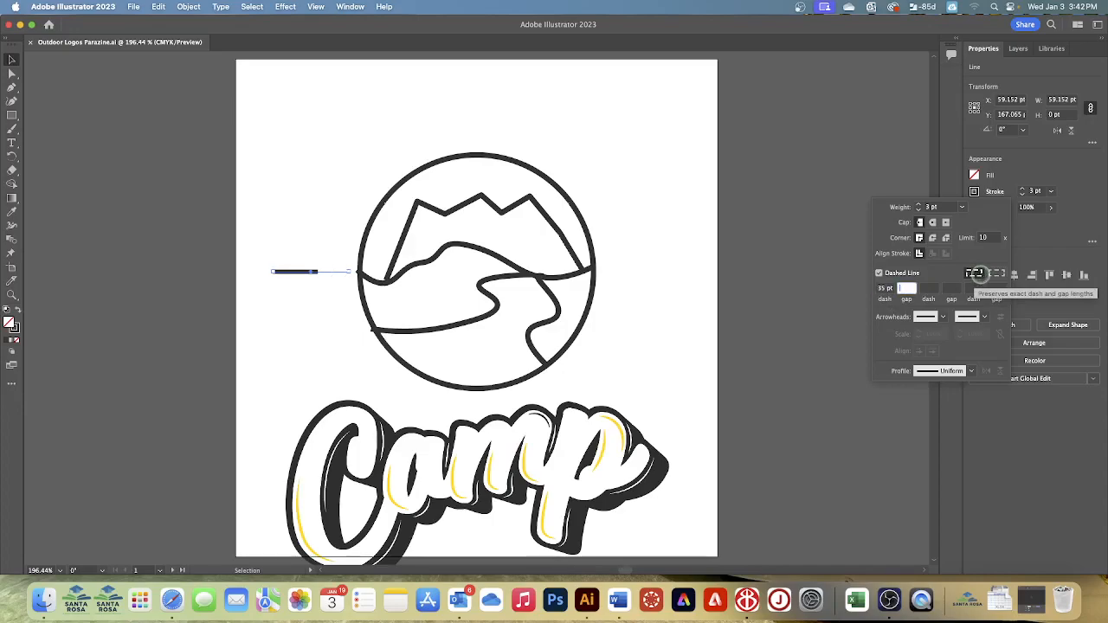
type("4")
key("Tab")
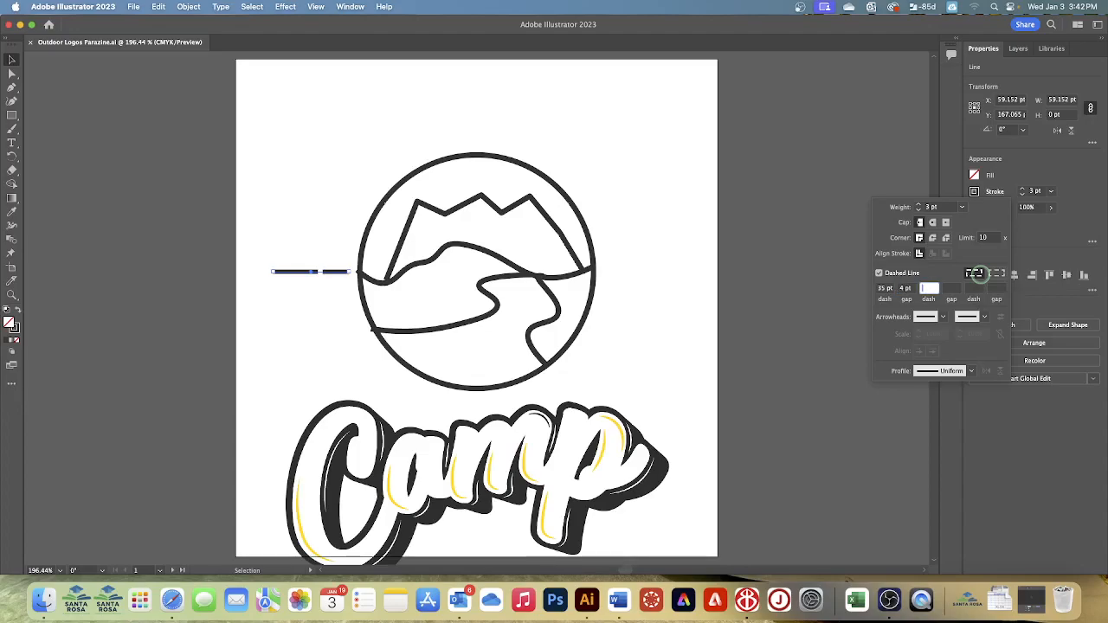
type("5")
key("Tab")
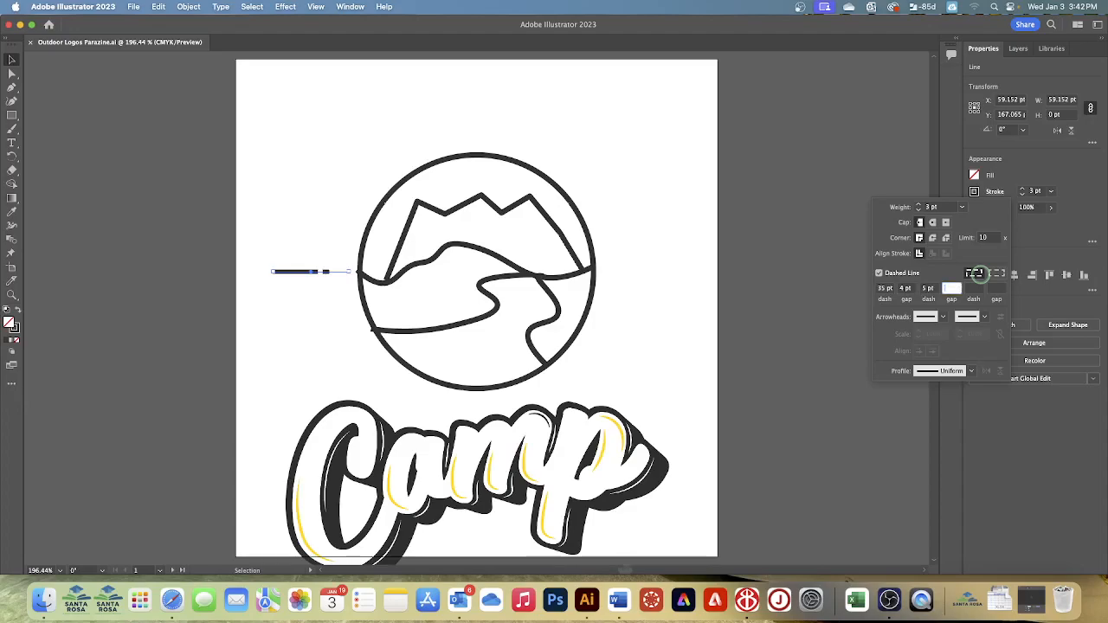
type("4")
key("Tab")
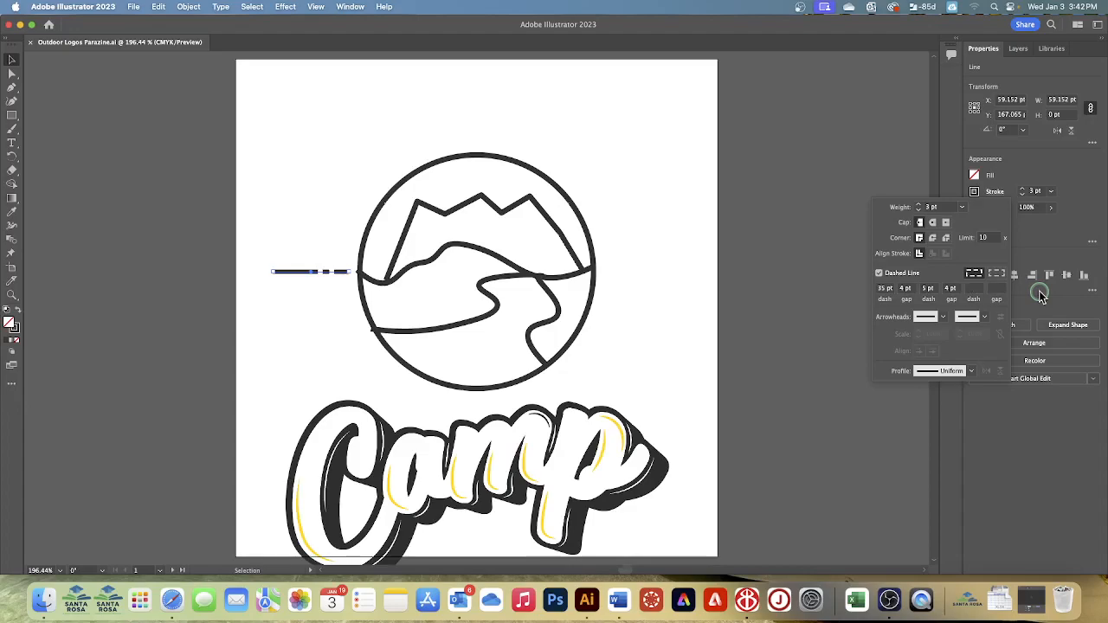
left_click(1040, 295)
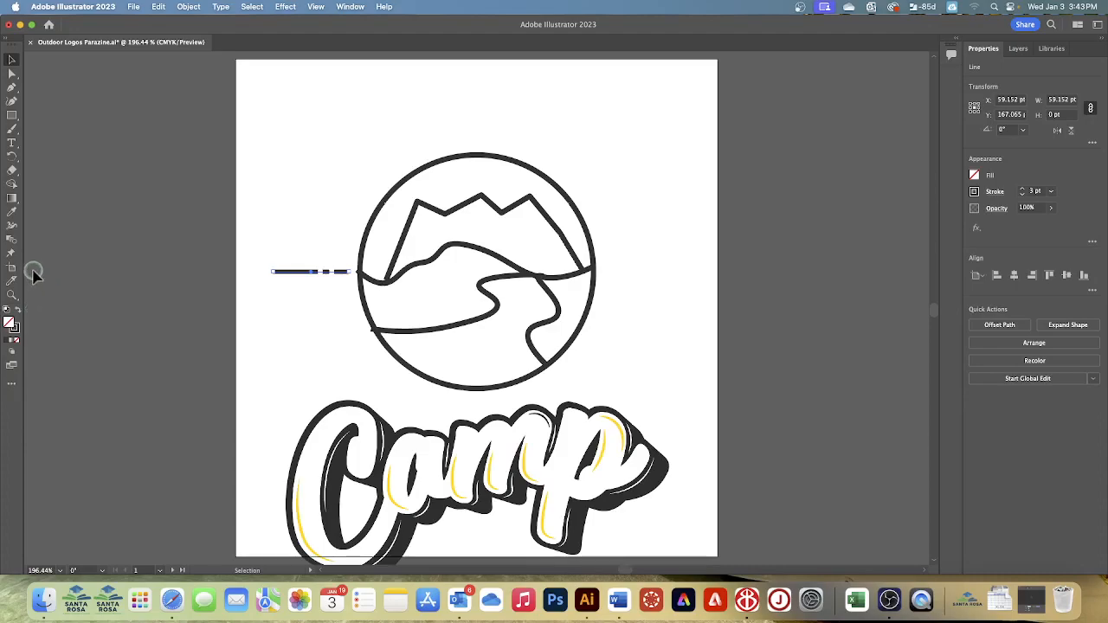
- Rotate a copy of the dashed line by -15° around the circle's center
left_click(10, 157)
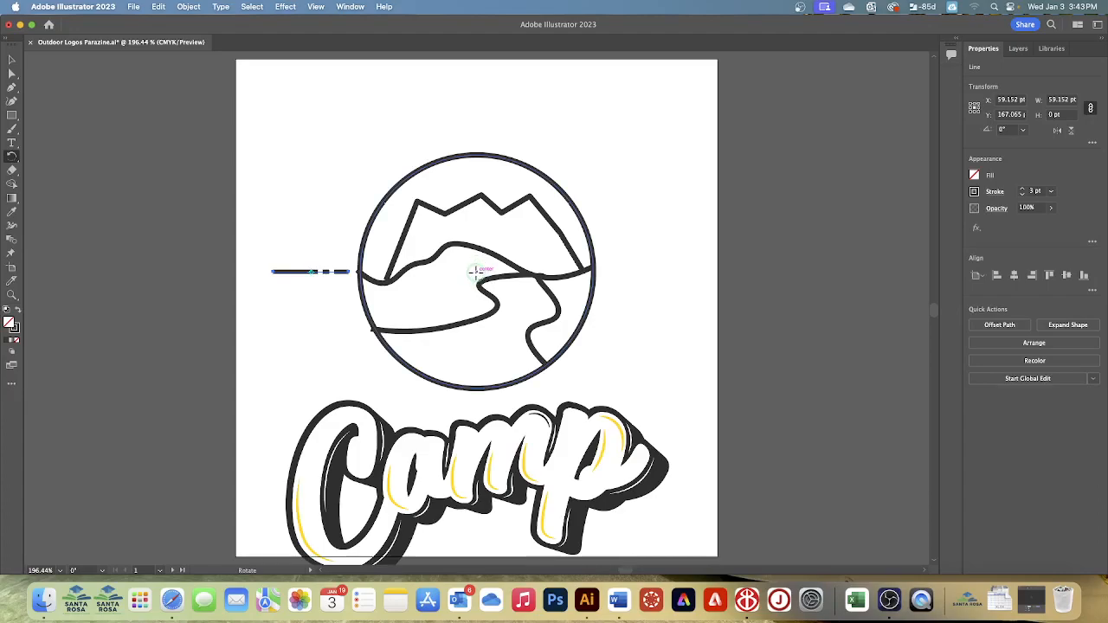
left_click(474, 271, "alt")
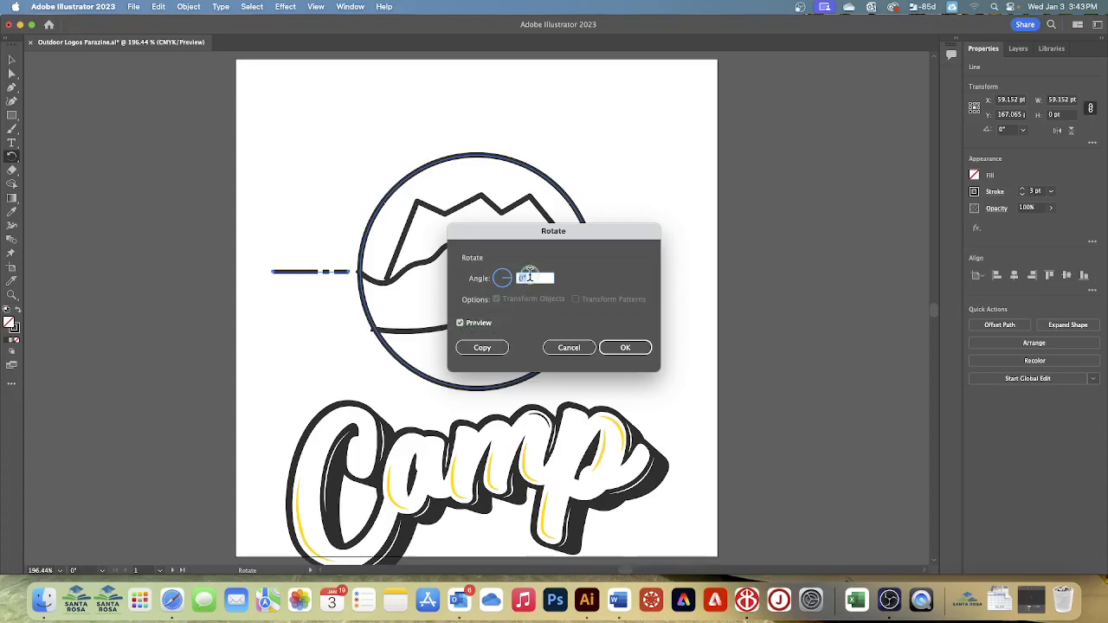
type("-15")
left_click(499, 345)
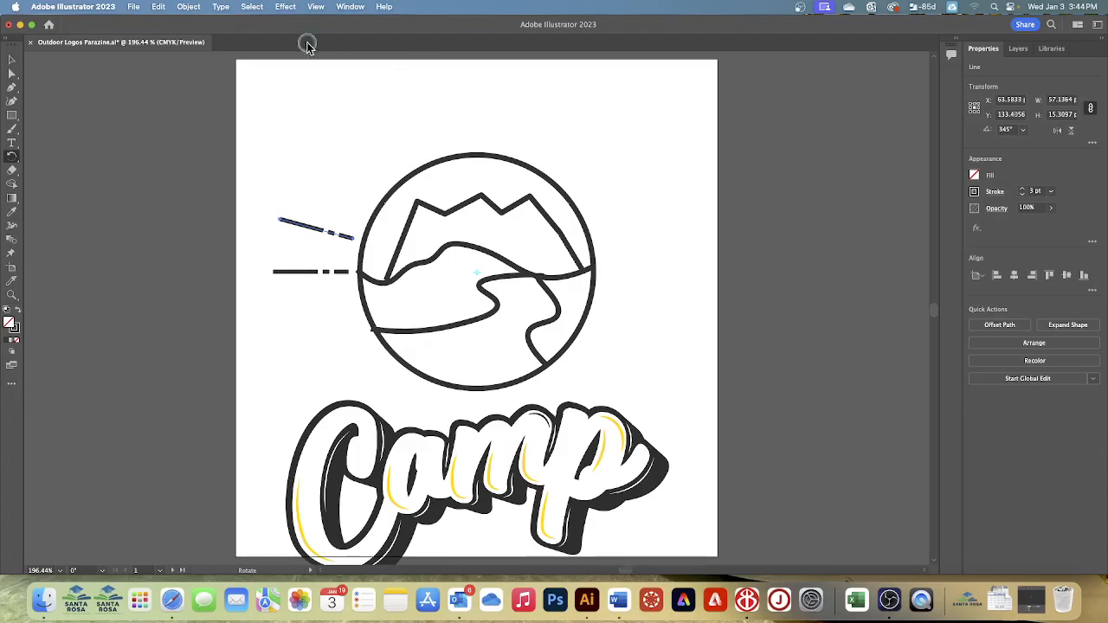
- Repeat the rotated copy until dashed rays fan over the circle's upper half, ending with a horizontal ray on the opposite side
left_click(189, 7)
mouse_move(199, 23)
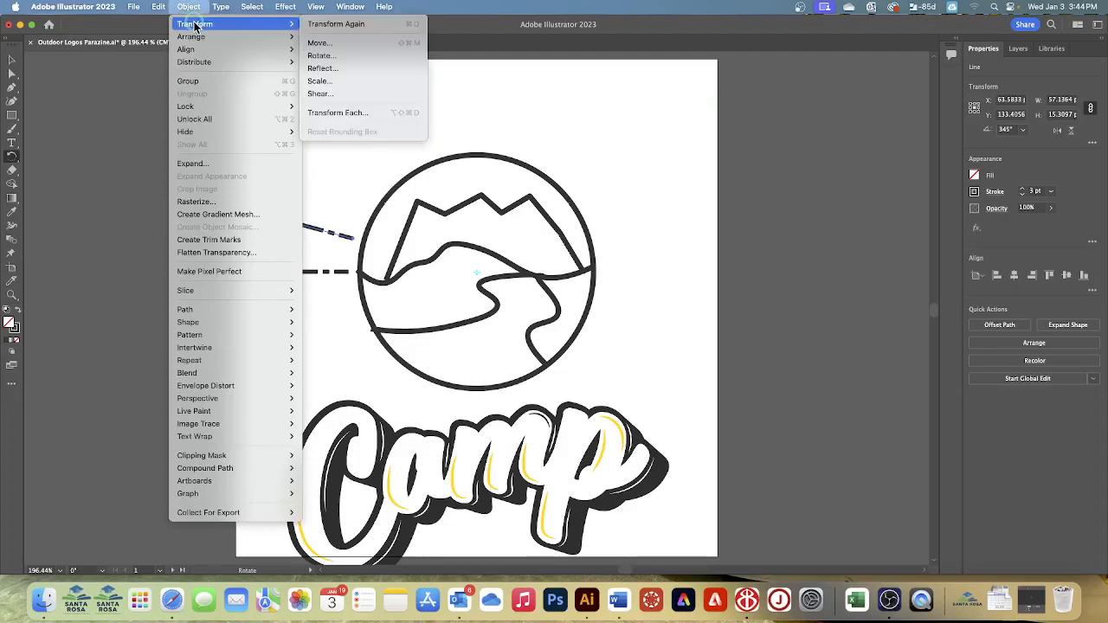
left_click(314, 25)
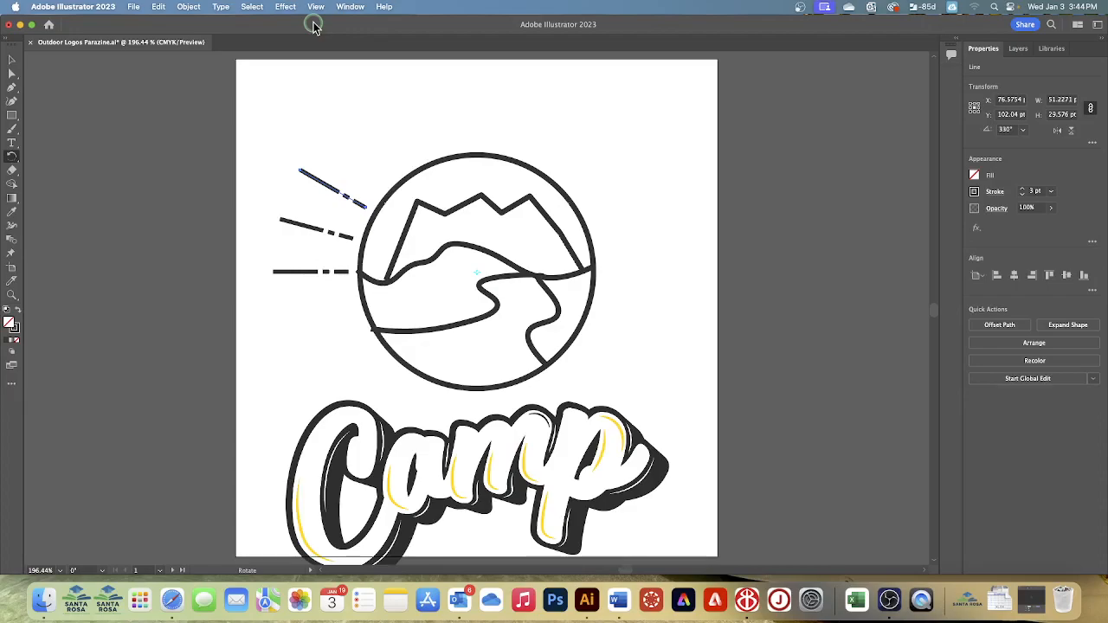
key("super+d")
key("super+d")
key("super+d")
key("super+d")
key("super+d")
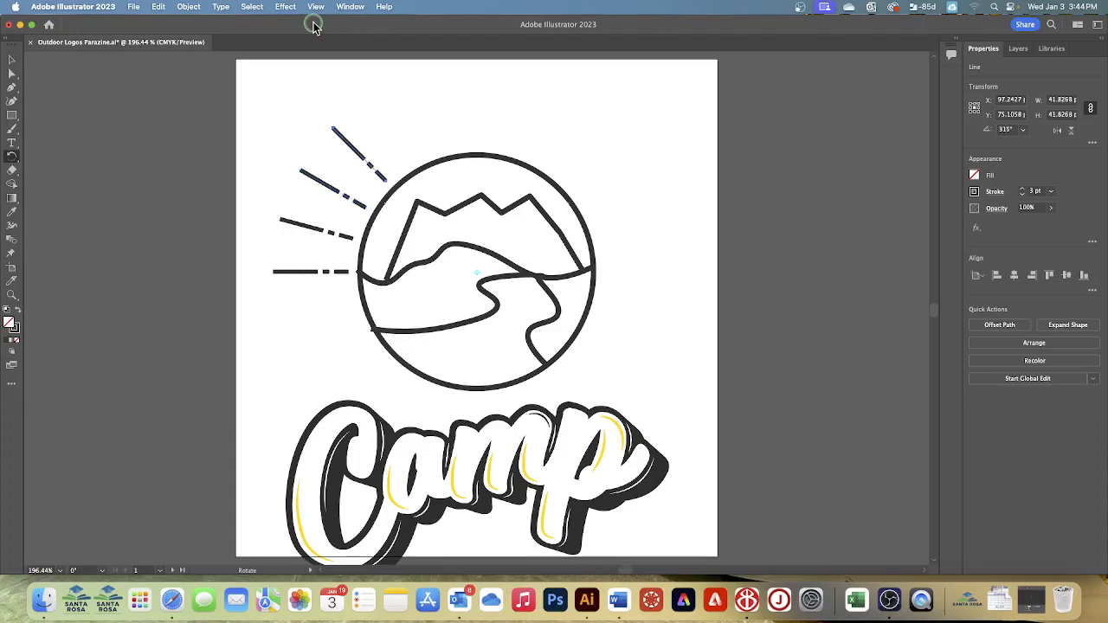
key("super+d")
key("super+d")
key("super+d")
key("super+d")
key("super+d")
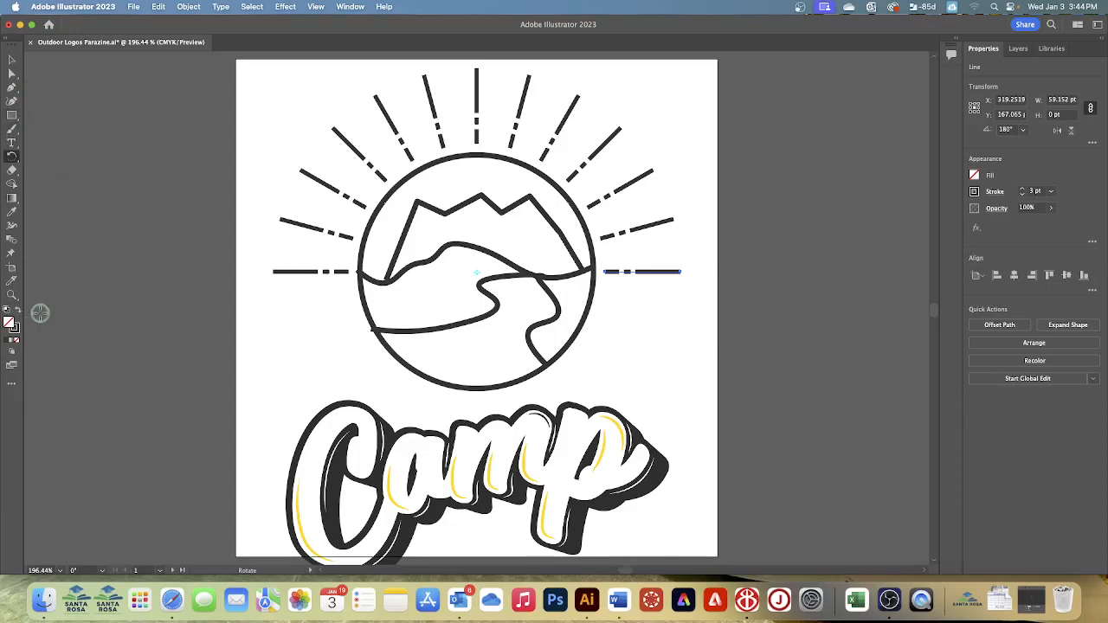
- Draw a rectangle about 213 by 65 pt over the circle's lower part and cut away the areas it covers with Shape Builder
left_click(18, 119)
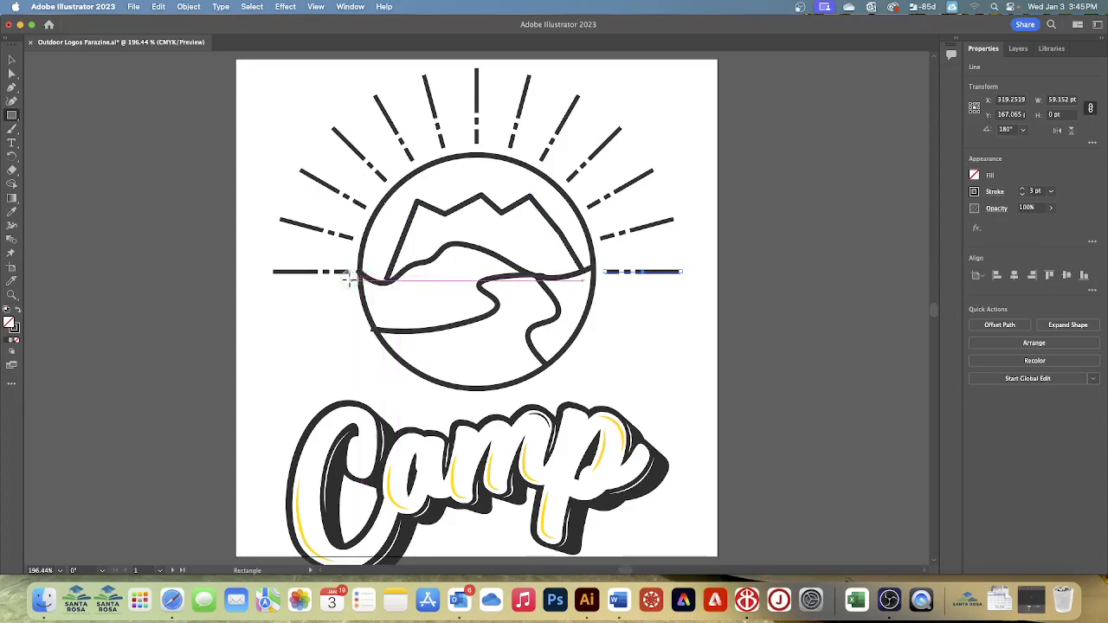
left_click_drag(331, 311, 606, 396)
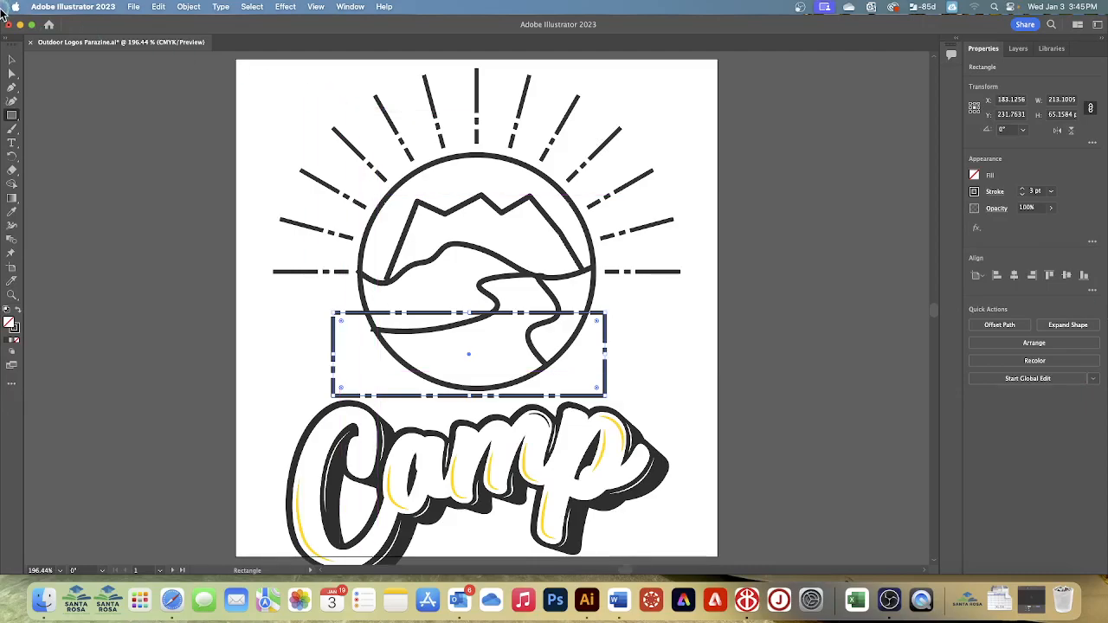
left_click(11, 61)
left_click_drag(375, 253, 550, 362)
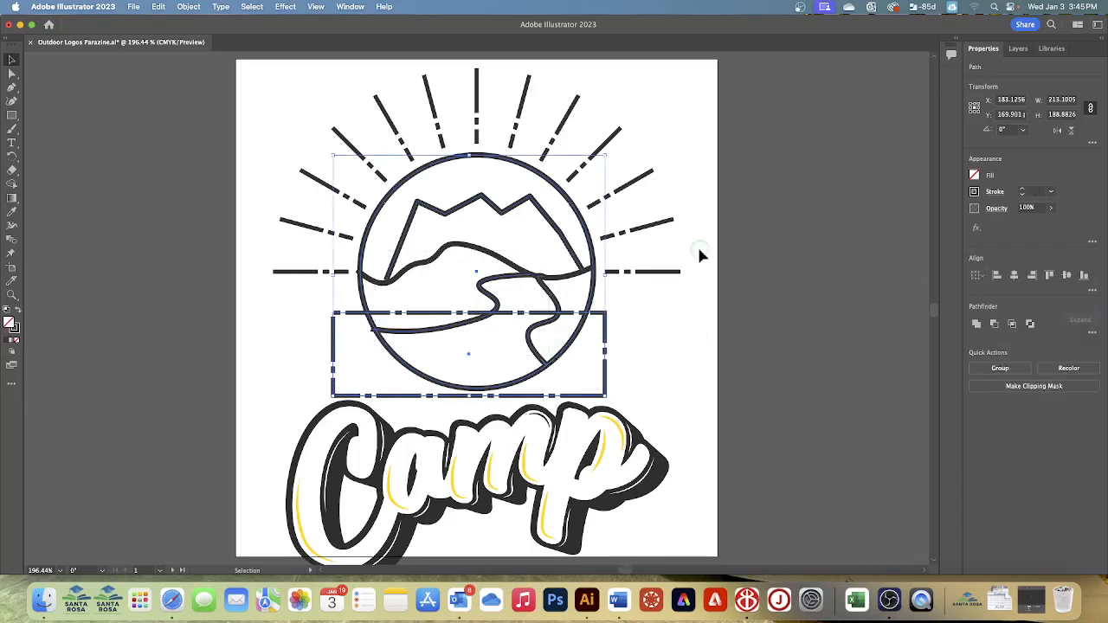
left_click(11, 184)
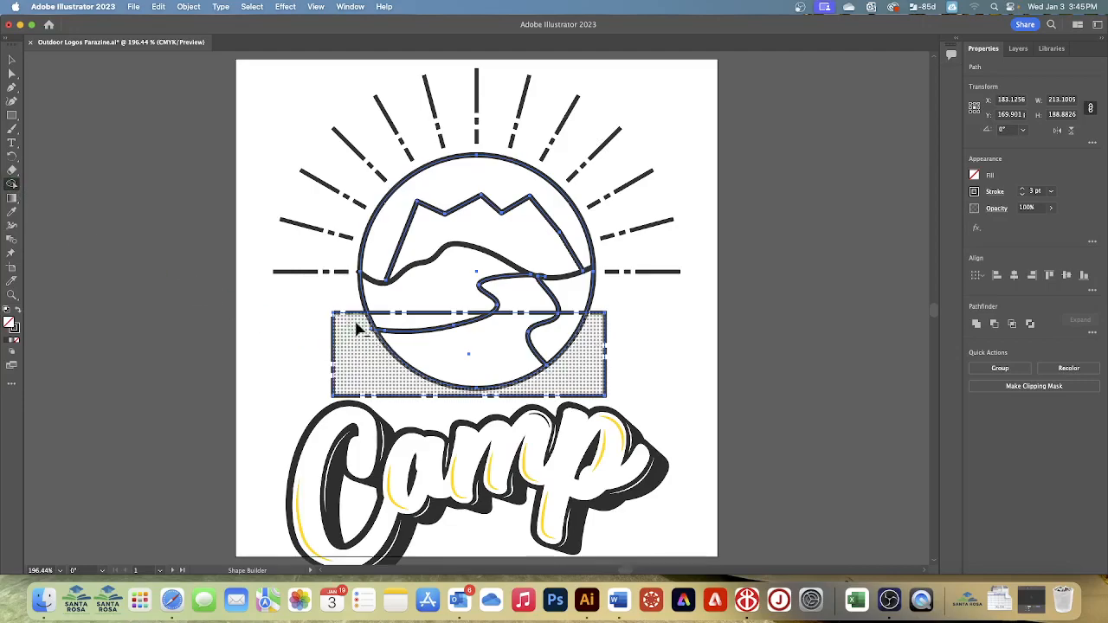
mouse_move(352, 327)
left_mouse_down()
mouse_move(450, 337)
mouse_move(507, 358)
mouse_move(560, 343)
mouse_move(538, 344)
left_mouse_up()
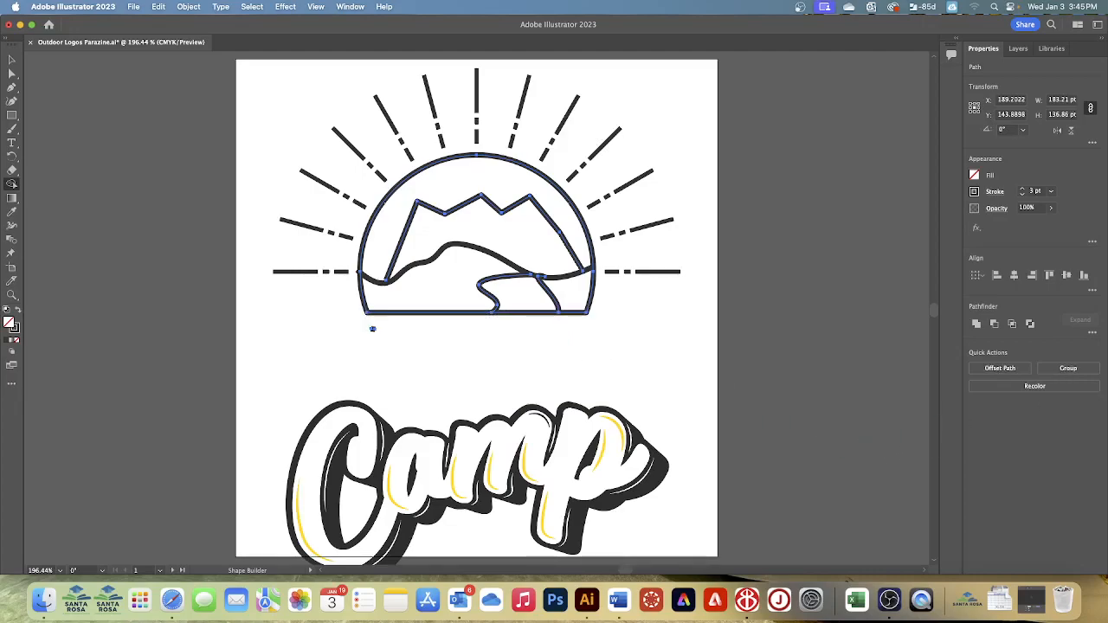
- Move the Camp lettering up over the flat base of the cut circle and bring it to the front
left_click(12, 62)
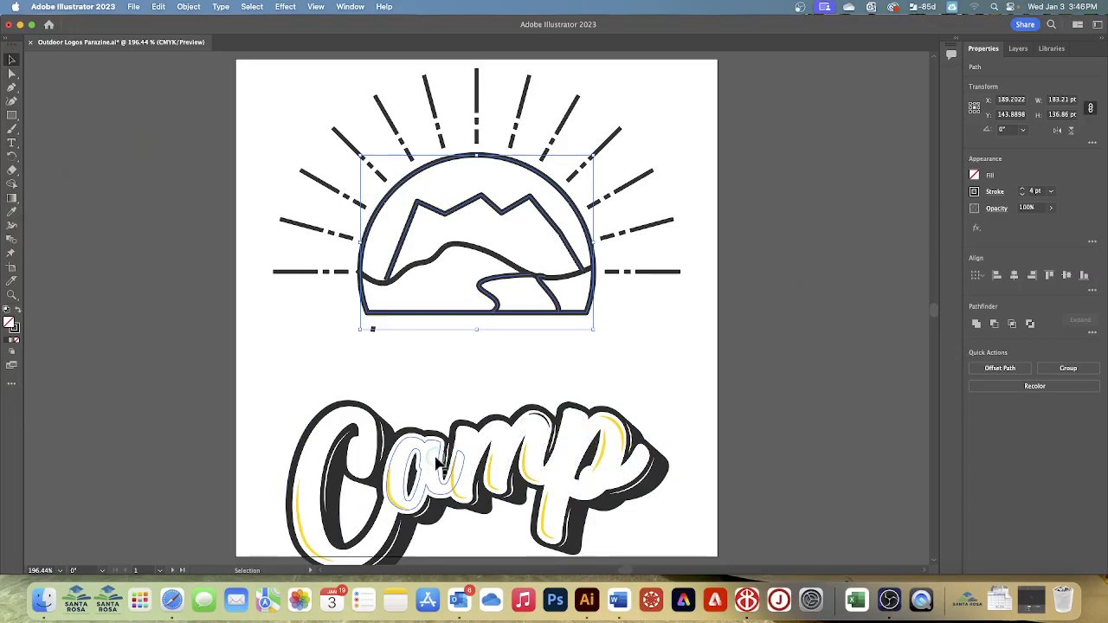
left_click_drag(439, 463, 439, 426)
left_click_drag(440, 387, 430, 351)
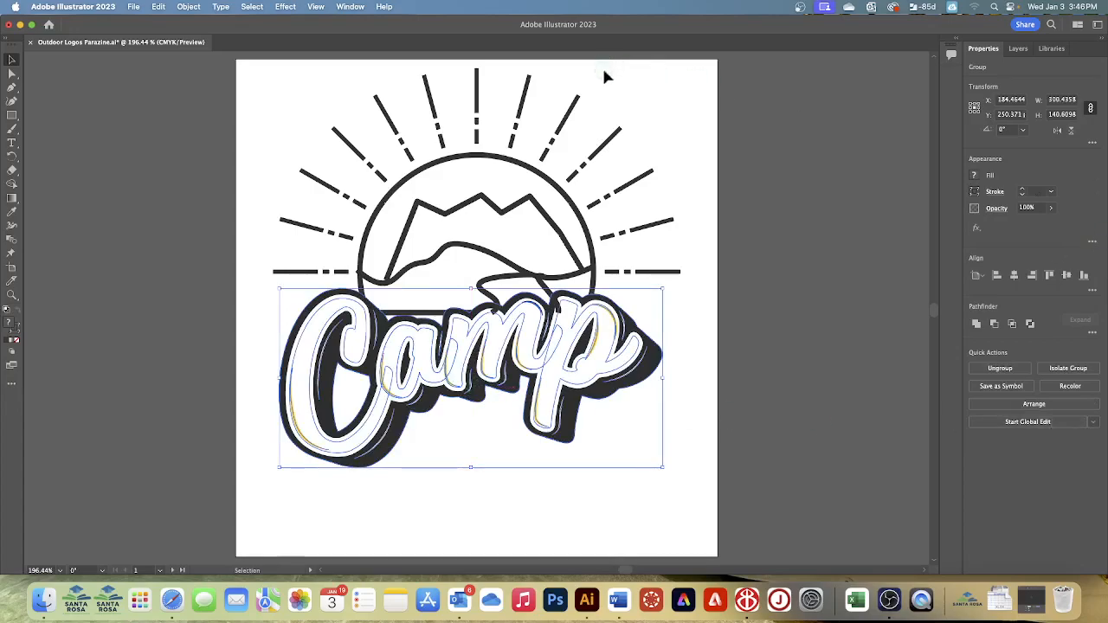
left_click(1043, 407)
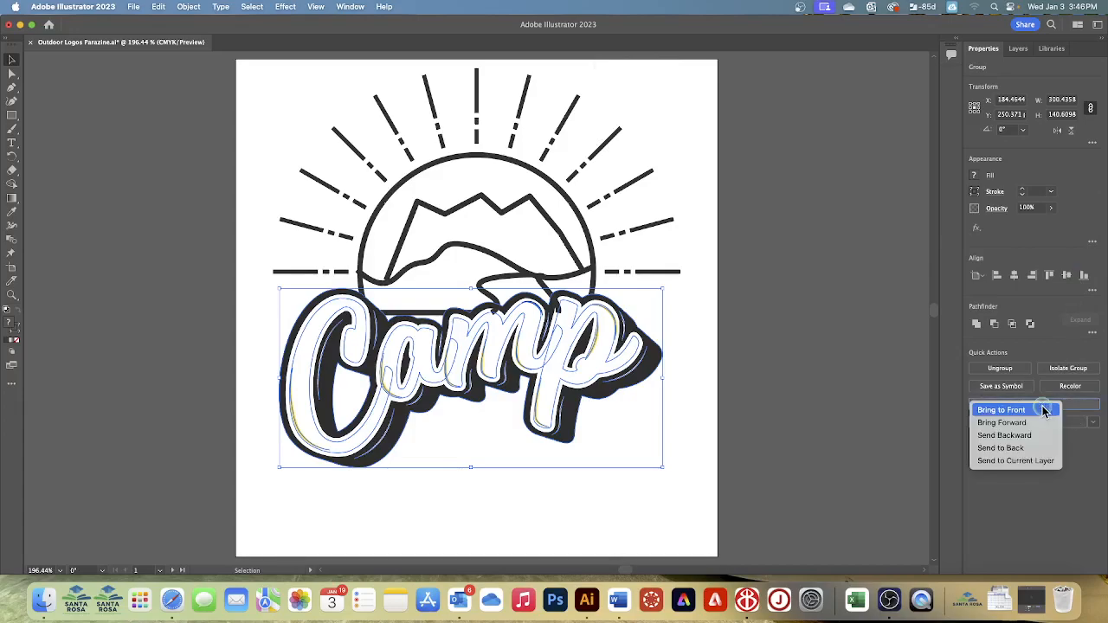
left_click(1015, 411)
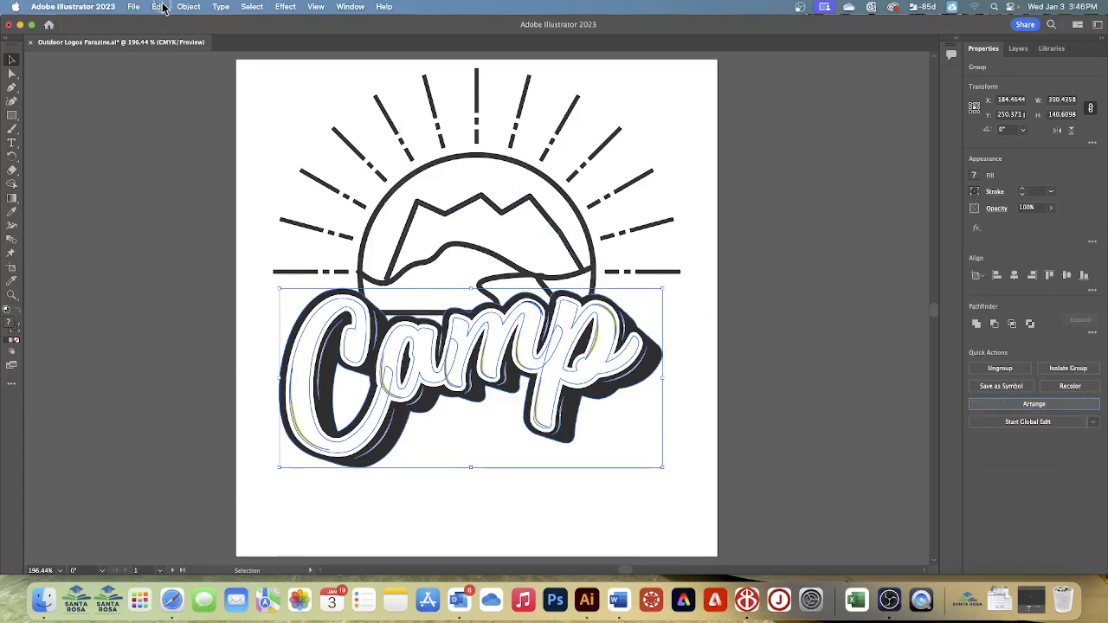
- Deselect the Camp lettering and save the document
left_click(251, 7)
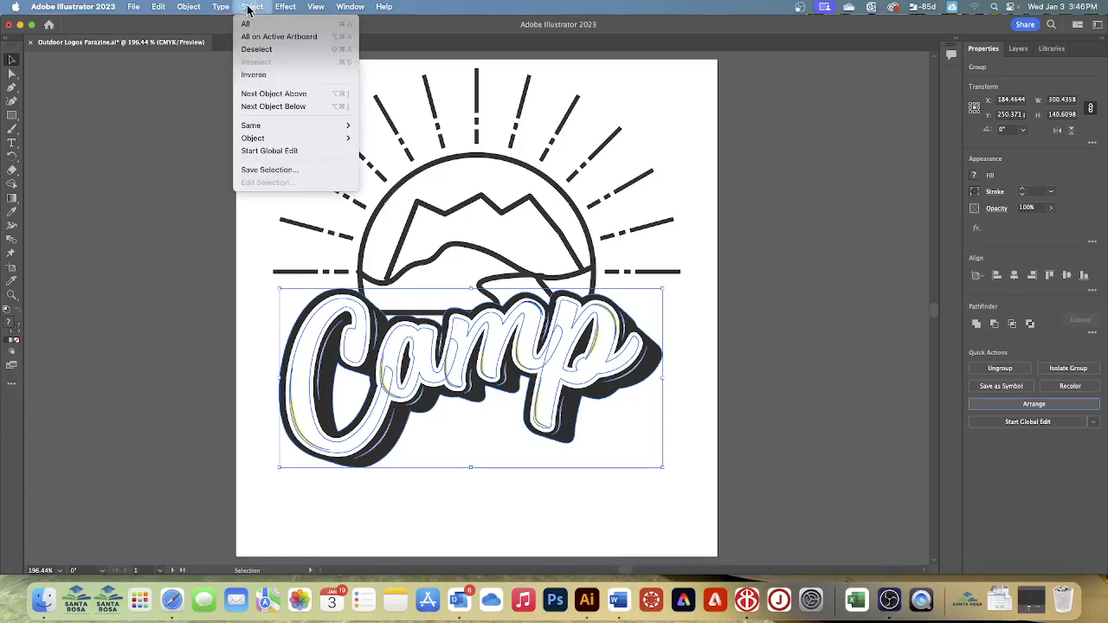
left_click(254, 50)
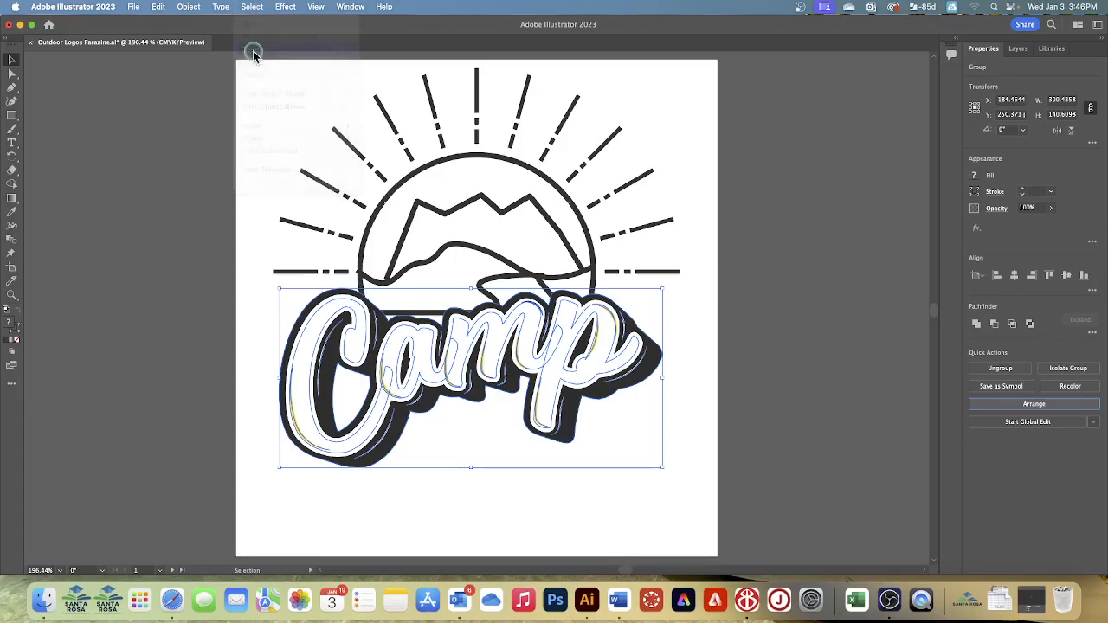
left_click(139, 7)
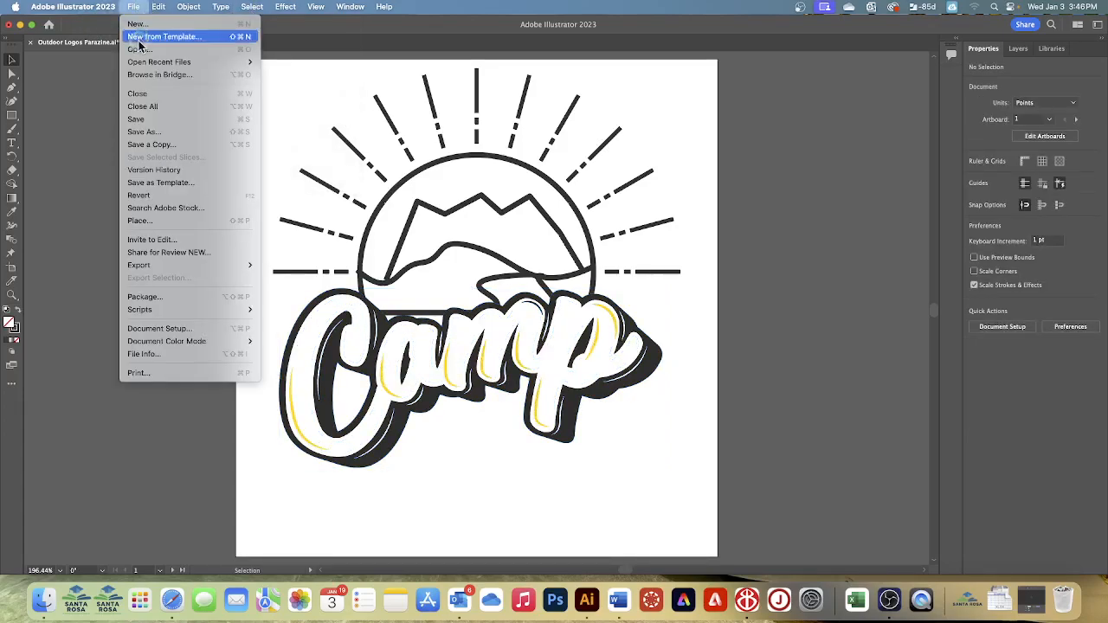
left_click(142, 118)
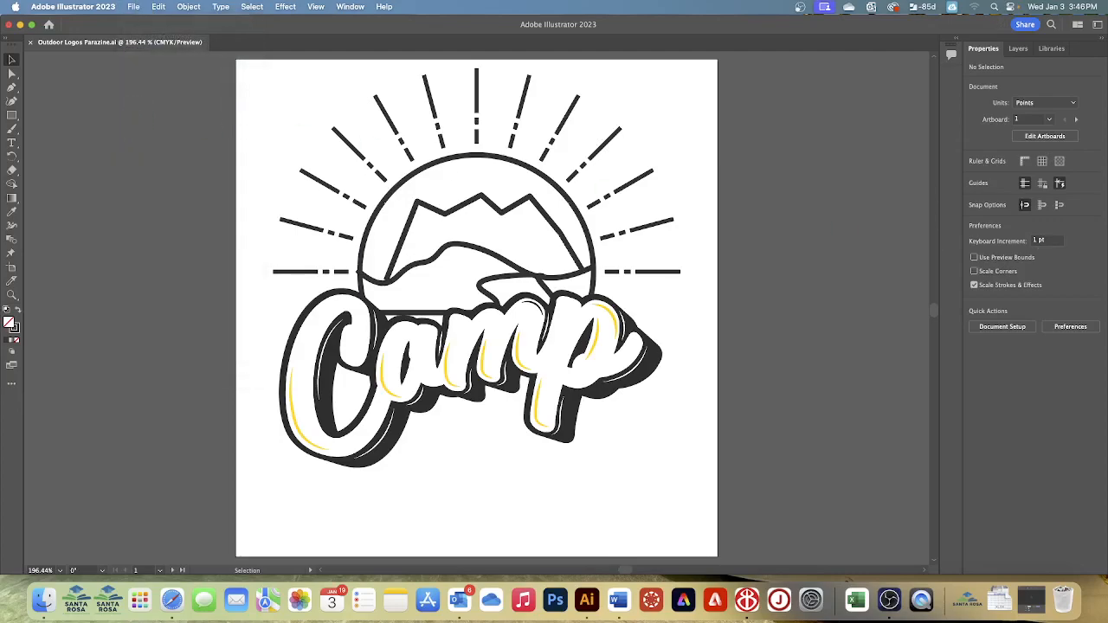